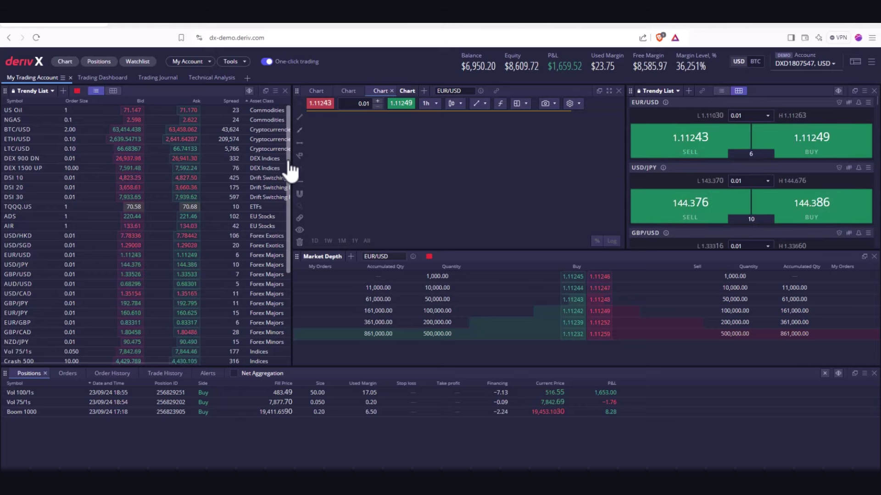
# Load a public layout to bring up the TradingView workspace.
pyautogui.click(855, 64)
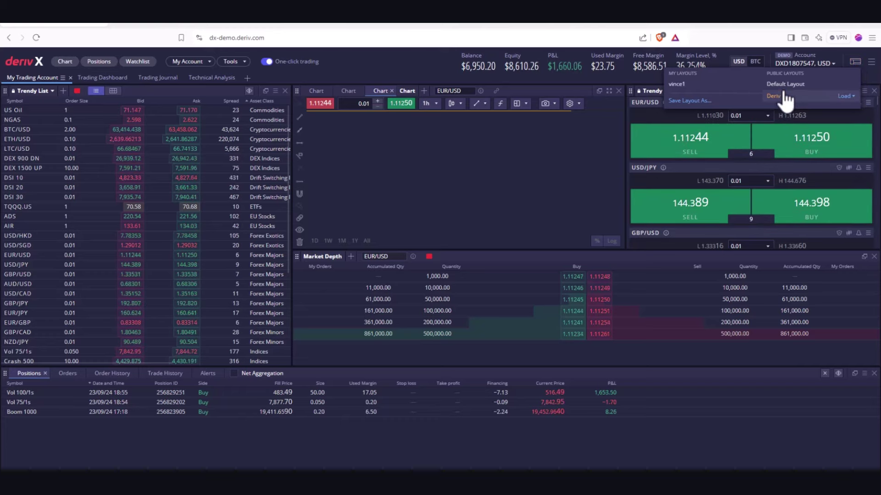
pyautogui.click(849, 91)
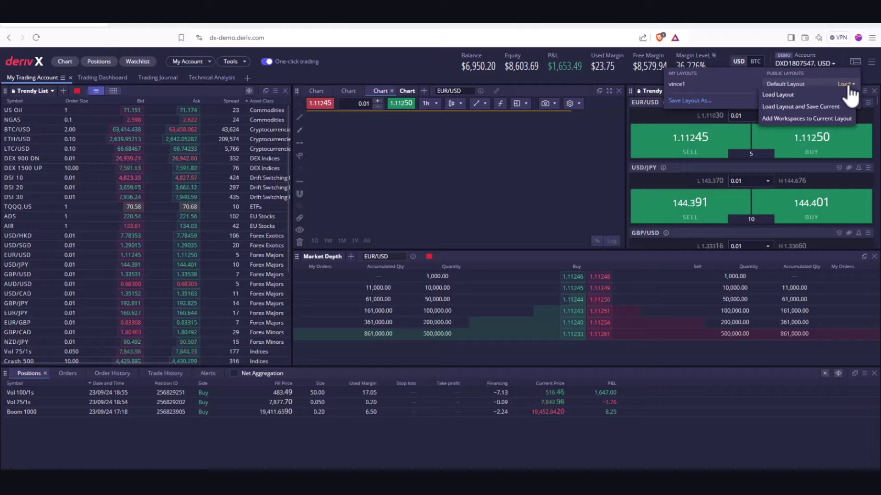
pyautogui.click(784, 106)
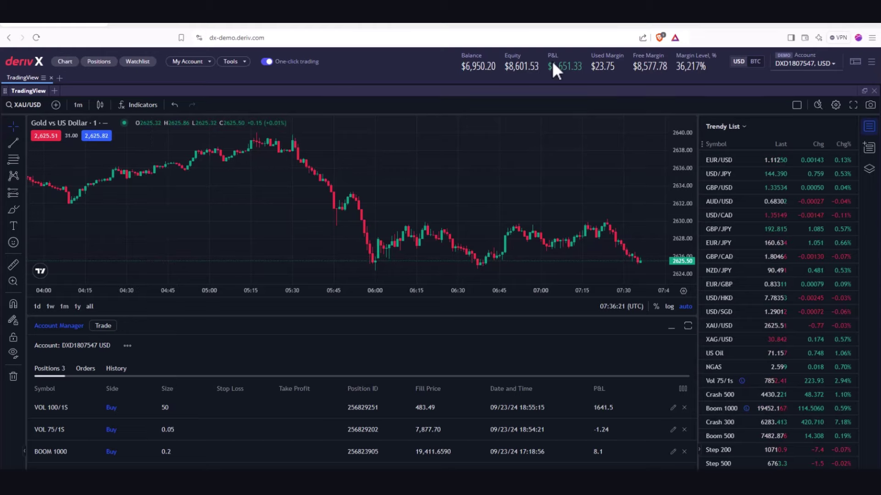
# Try the six-column and two-column chart arrangements, ending on the four-chart 2×2 grid.
pyautogui.click(797, 106)
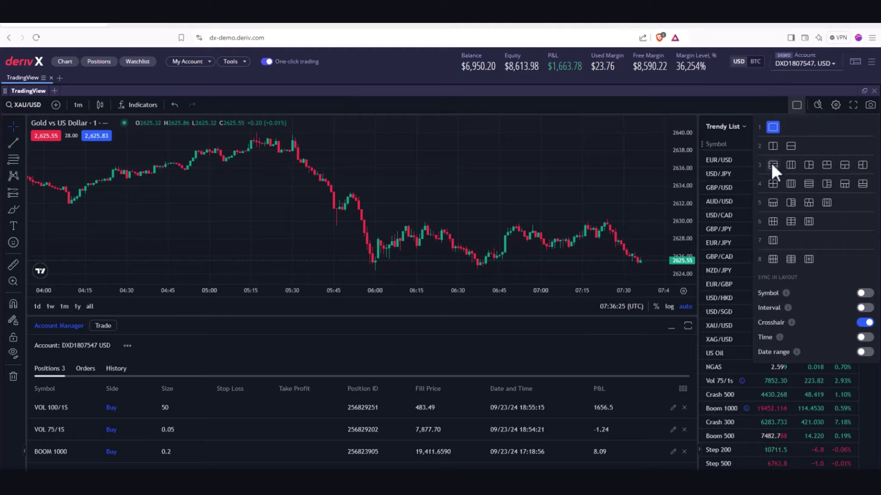
pyautogui.click(807, 222)
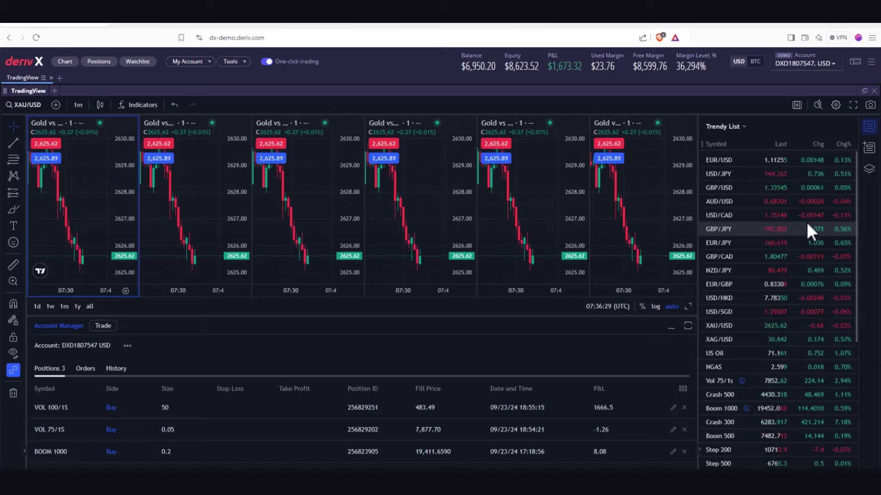
pyautogui.click(796, 105)
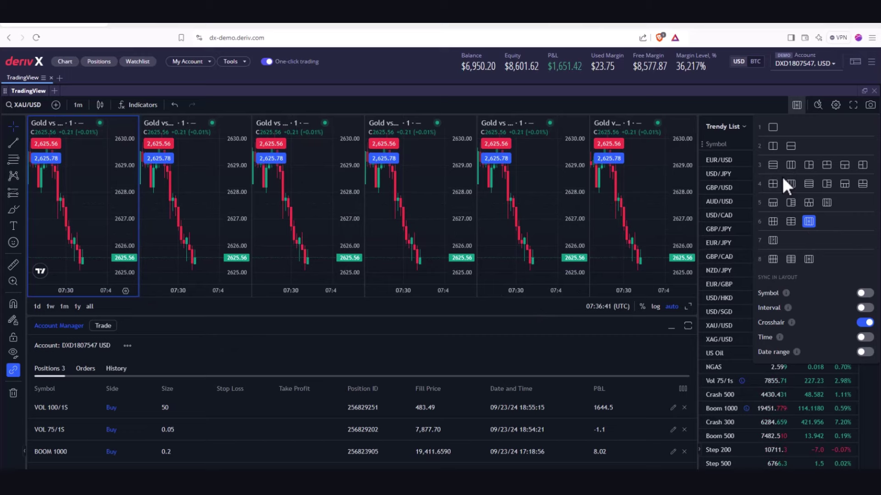
pyautogui.click(772, 147)
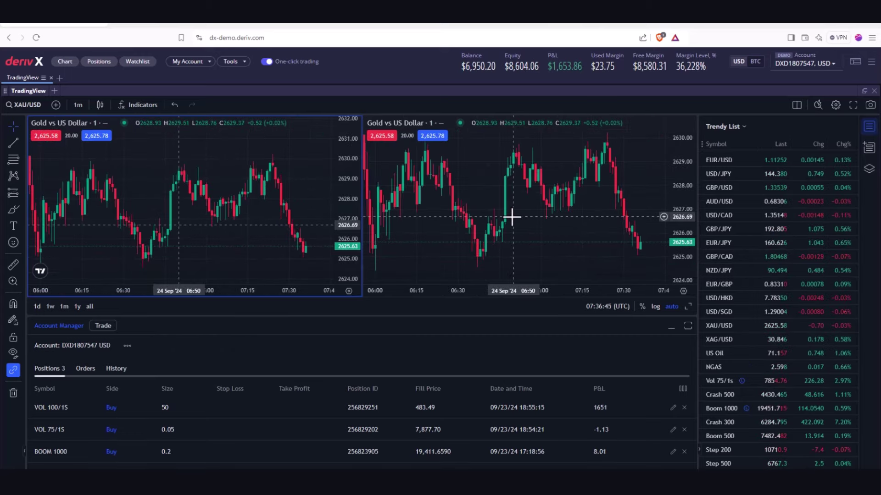
pyautogui.click(795, 105)
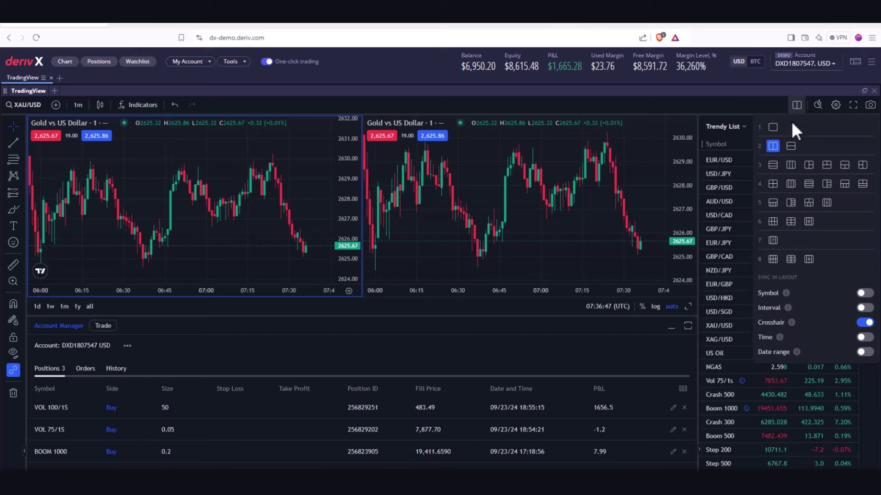
pyautogui.click(773, 183)
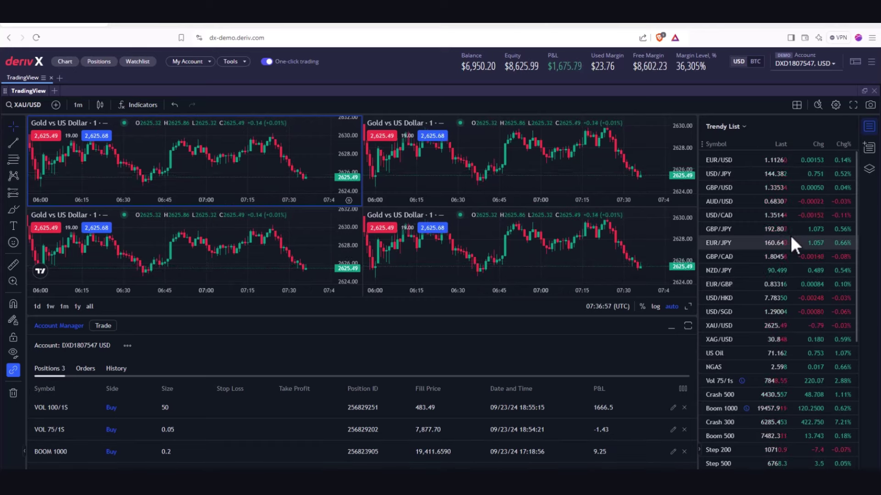
# Check which watchlists are available and browse the symbols in the Trendy List.
pyautogui.click(731, 129)
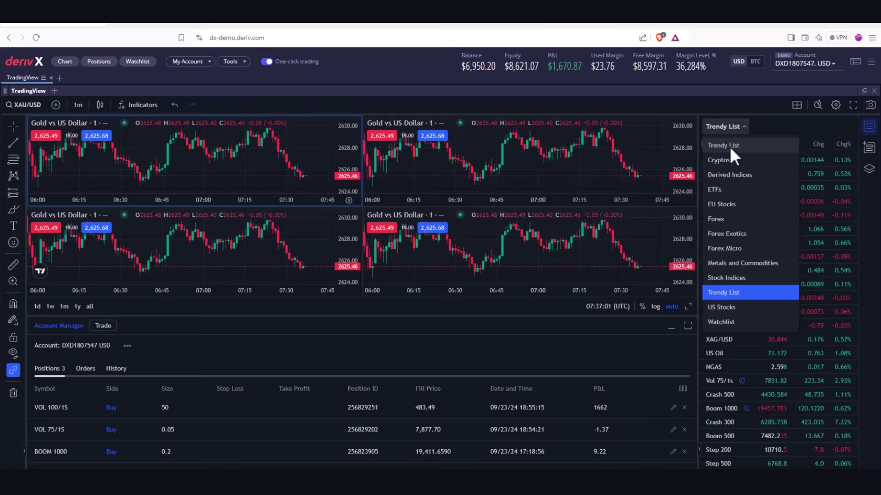
pyautogui.click(777, 122)
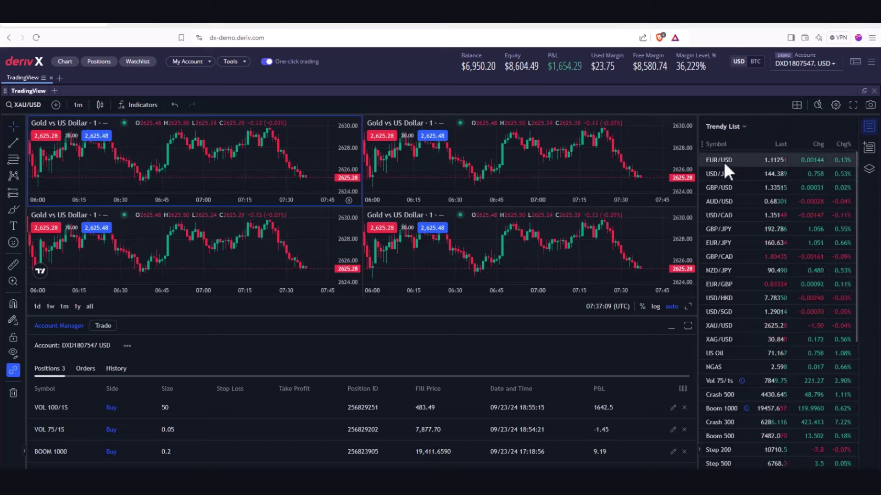
pyautogui.scroll(-2, 717, 243)
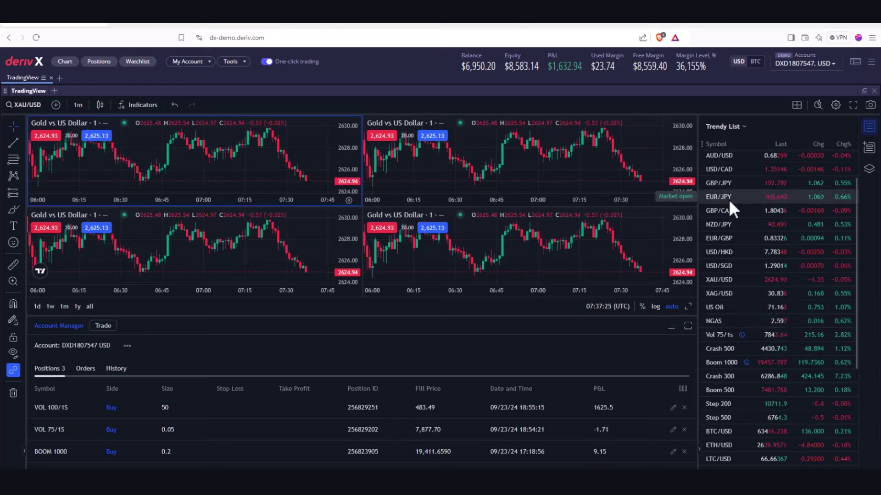
pyautogui.scroll(-2, 728, 358)
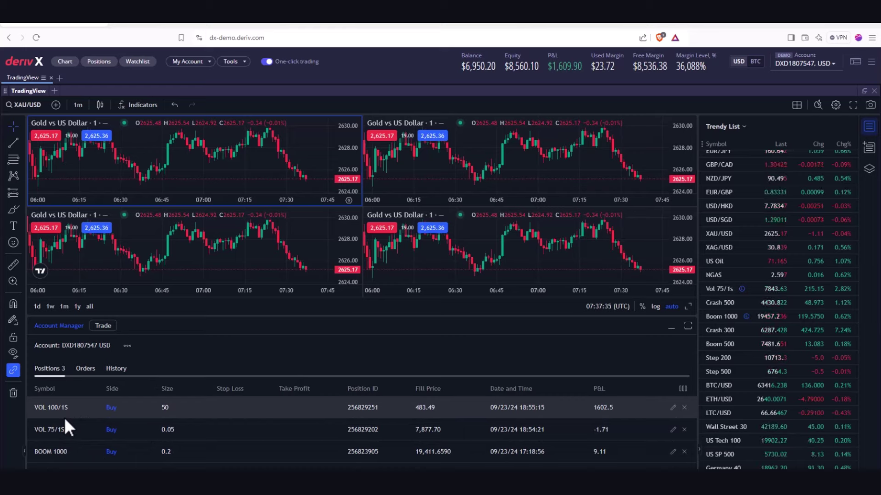
# Review the account's orders and order history, and return to the open positions.
pyautogui.click(87, 369)
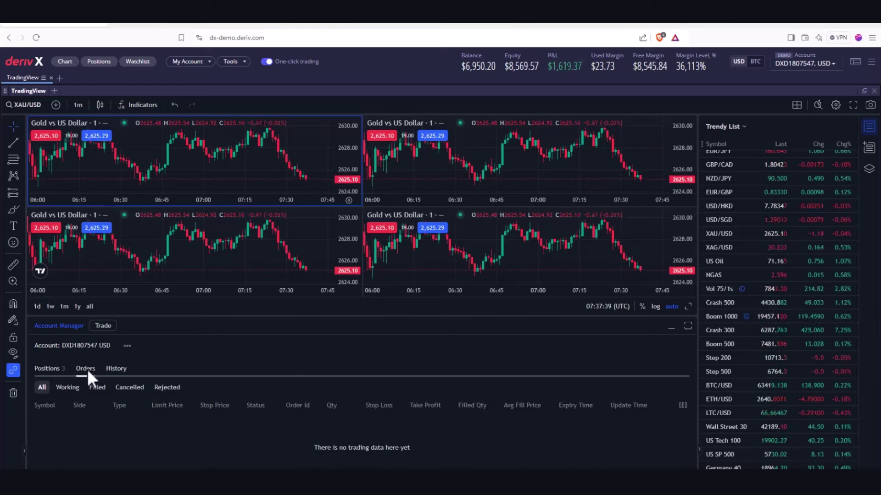
pyautogui.click(116, 370)
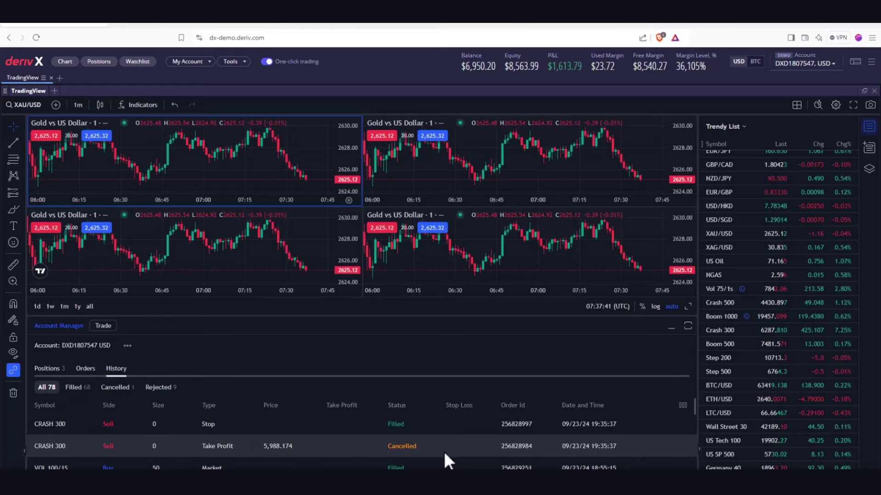
pyautogui.scroll(-5, 468, 421)
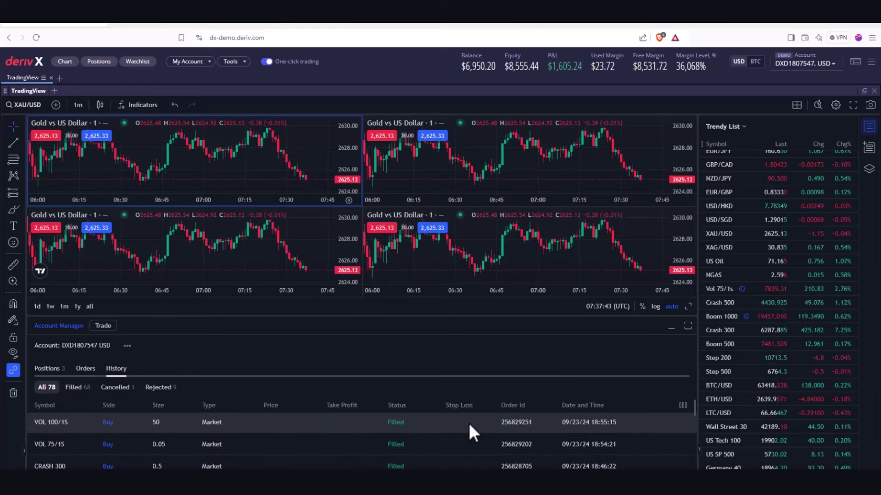
pyautogui.scroll(1, 468, 424)
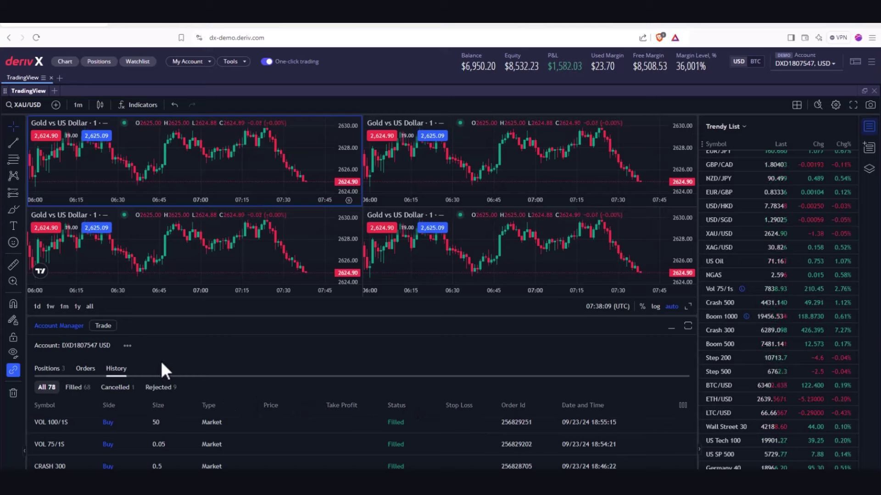
pyautogui.click(50, 370)
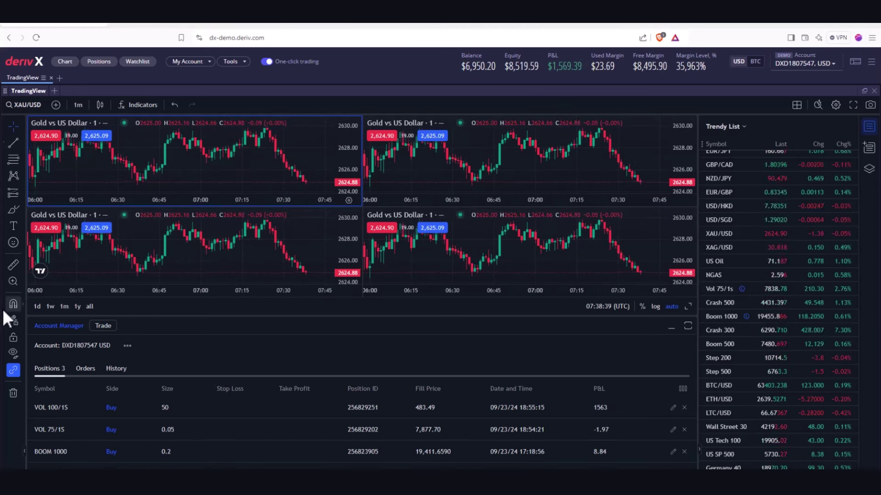
# Return the chart area to a single XAU/USD chart.
pyautogui.click(798, 104)
pyautogui.click(773, 127)
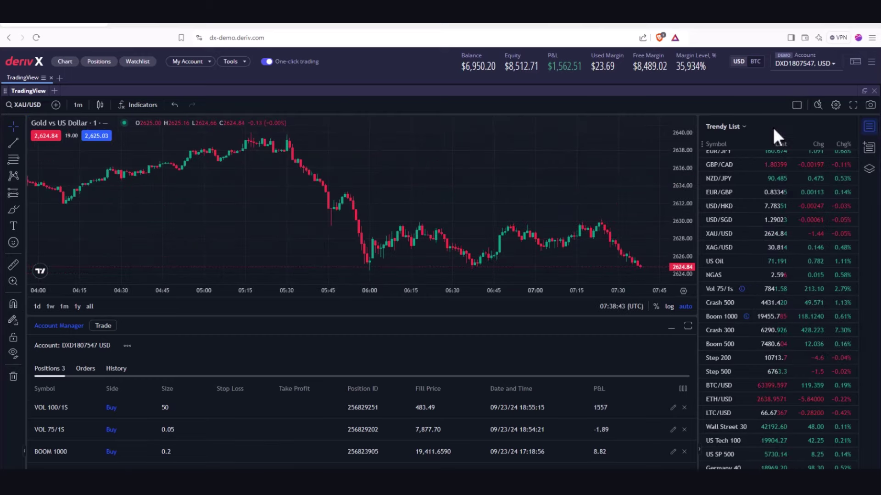
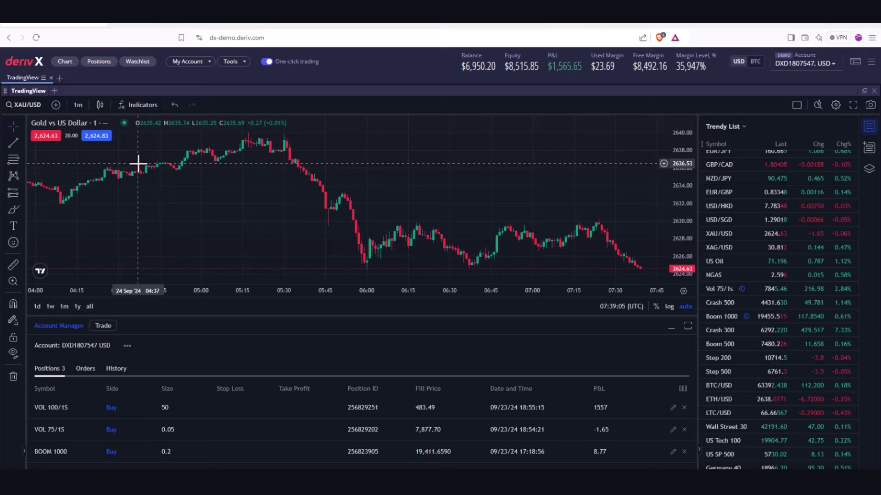
# Bring up the XAU/USD order ticket for buying and for selling, closing each without placing an order.
pyautogui.hotkey('shift', 't')
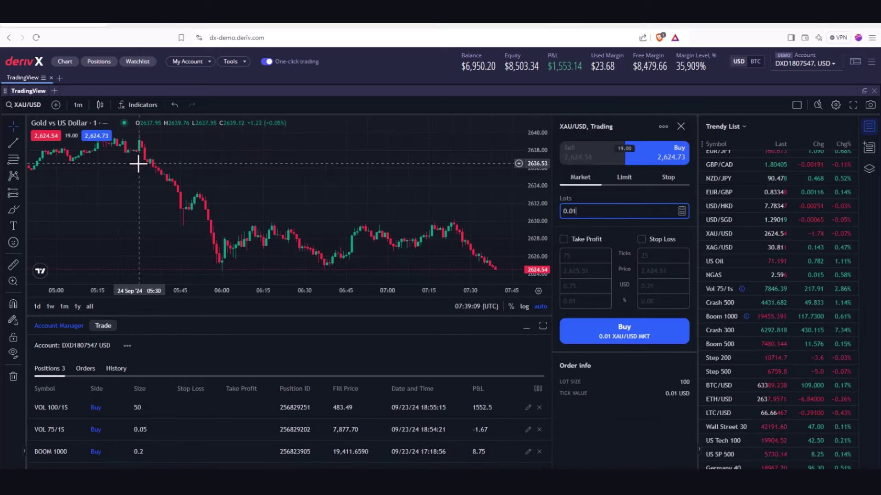
pyautogui.write('S')
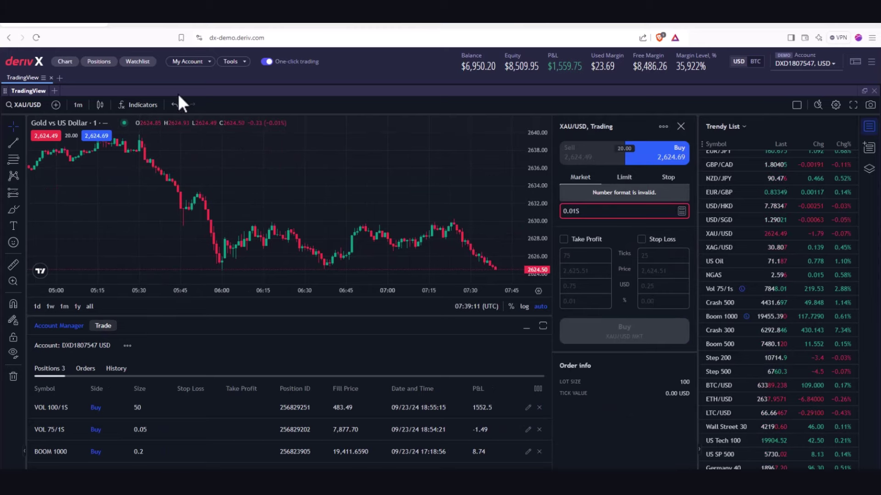
pyautogui.click(681, 128)
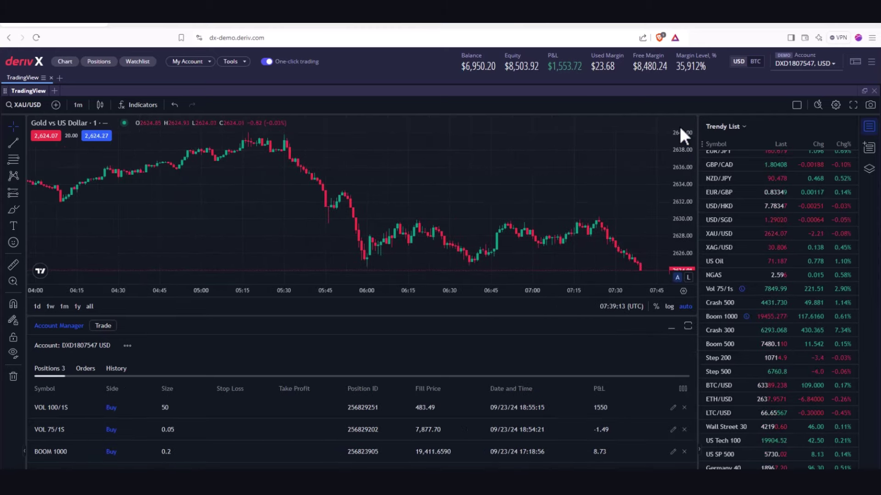
pyautogui.hotkey('shift', 's')
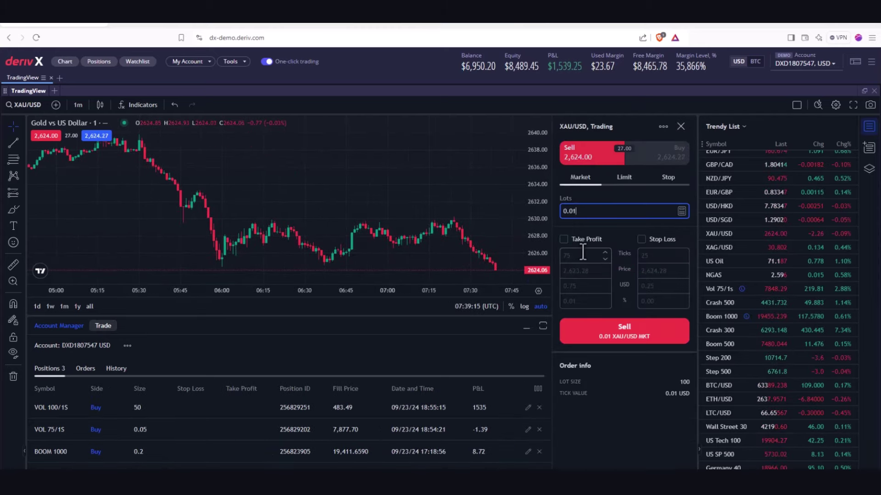
pyautogui.click(681, 126)
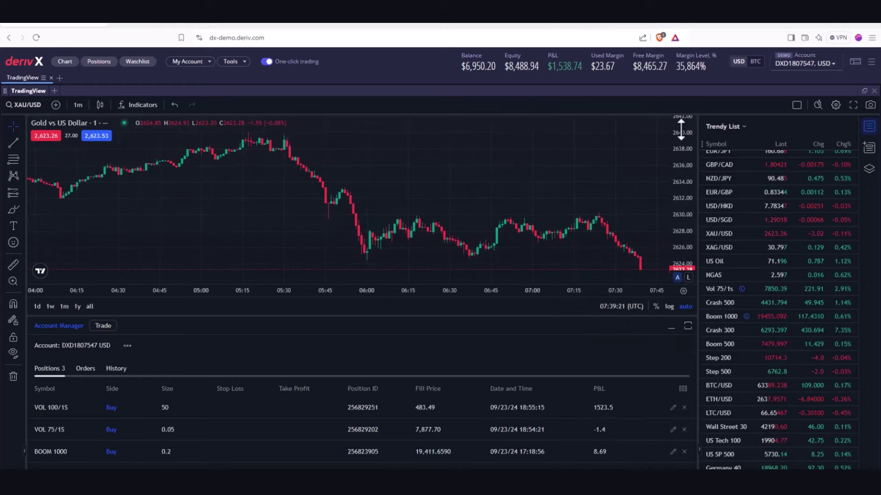
# View the XAU/USD chart in full screen and exit back to the workspace.
pyautogui.hotkey('shift', 'f')
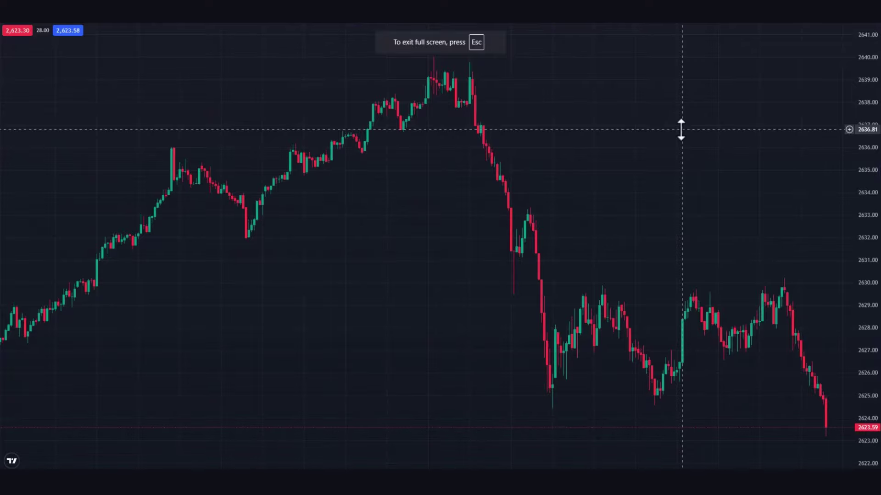
pyautogui.press('Escape')
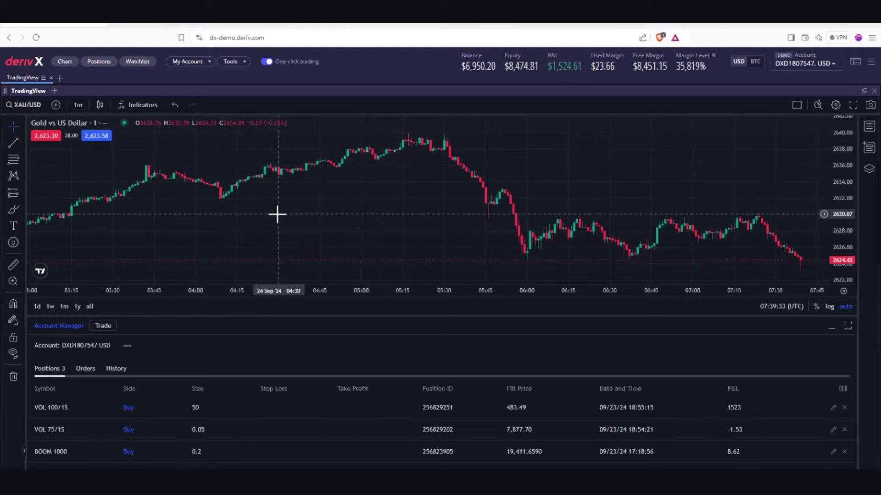
# Search the symbols for V and browse the Volatility indices.
pyautogui.write('v')
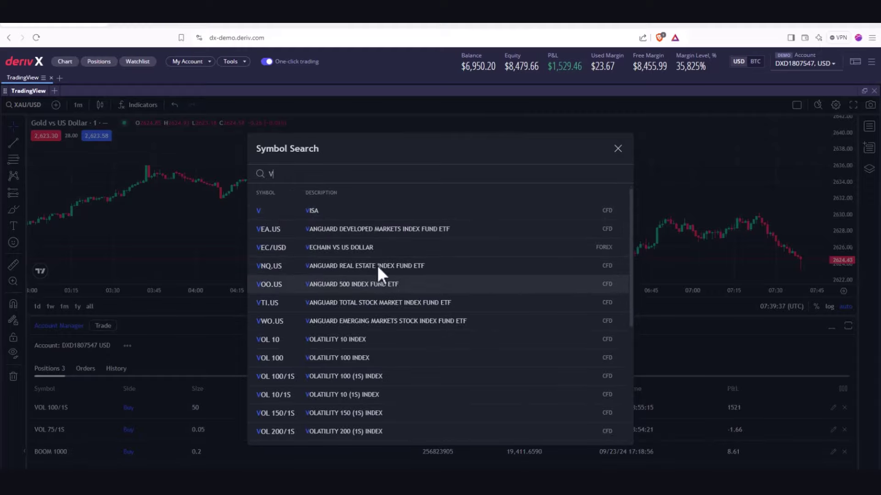
pyautogui.scroll(-1, 364, 312)
pyautogui.scroll(-3, 356, 335)
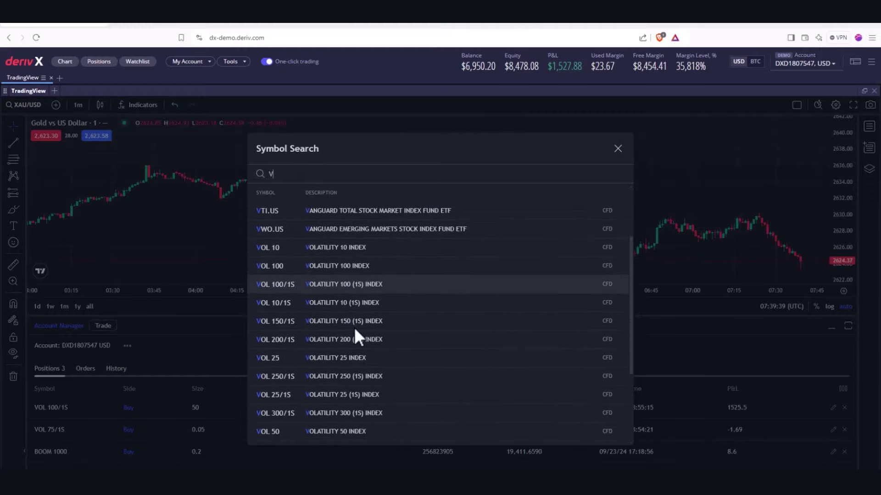
pyautogui.scroll(3, 355, 330)
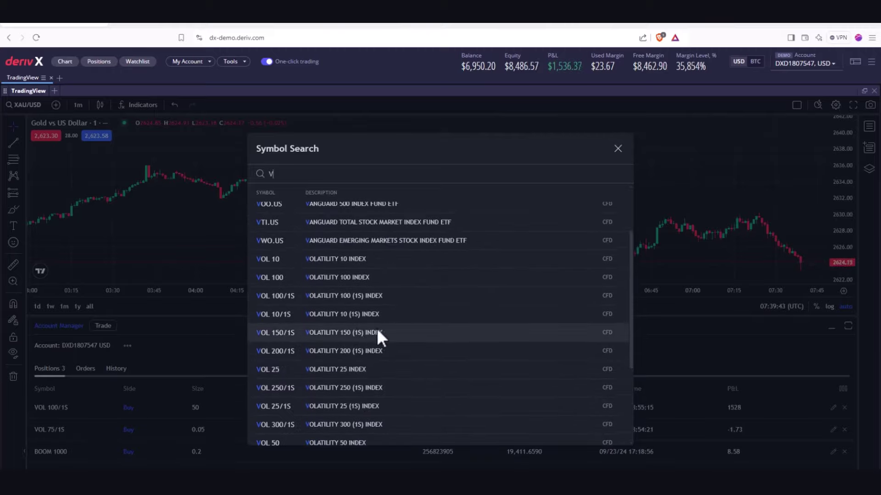
pyautogui.click(335, 375)
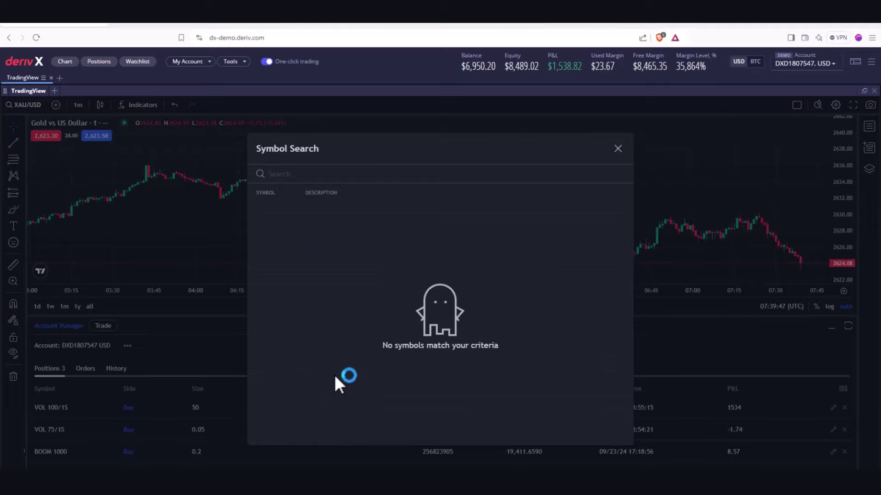
# Search the symbols for BOOM and switch the chart to the Boom 1000 Index.
pyautogui.write('B')
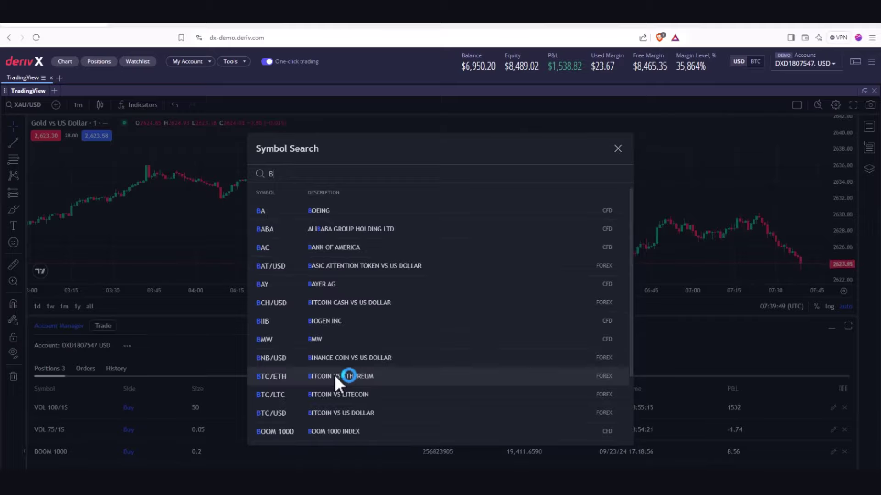
pyautogui.write('OOM')
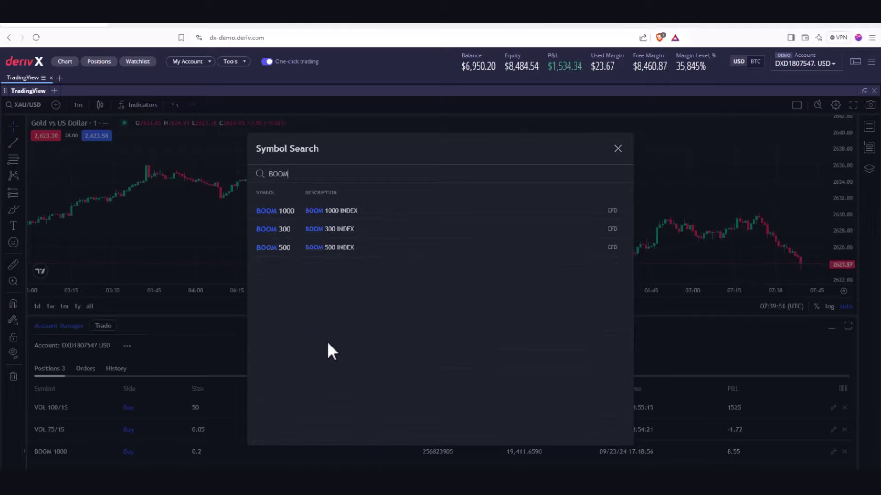
pyautogui.click(343, 215)
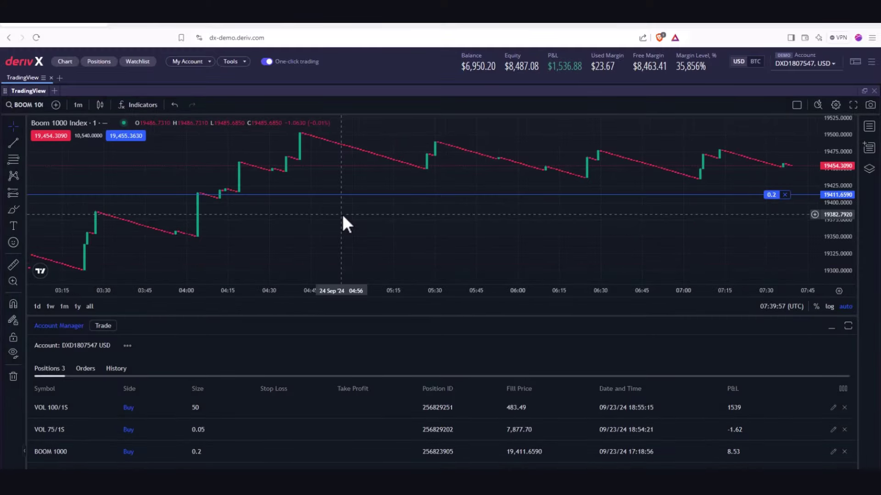
# Search the symbols for GOLD and switch the chart to Gold vs US Dollar (XAU/USD).
pyautogui.write('v')
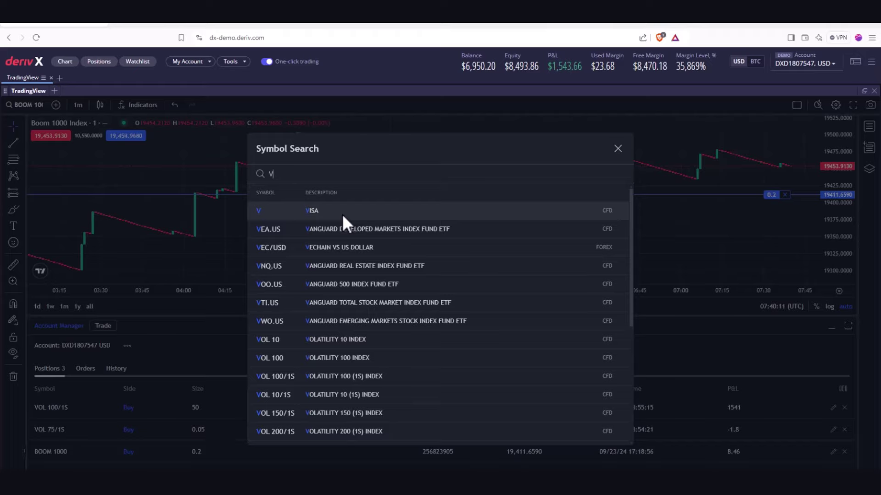
pyautogui.press('BackSpace')
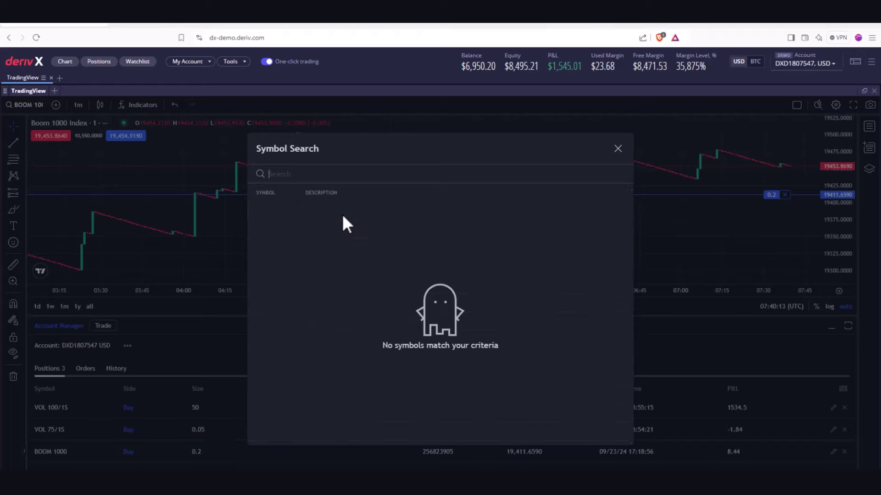
pyautogui.write('GOLD')
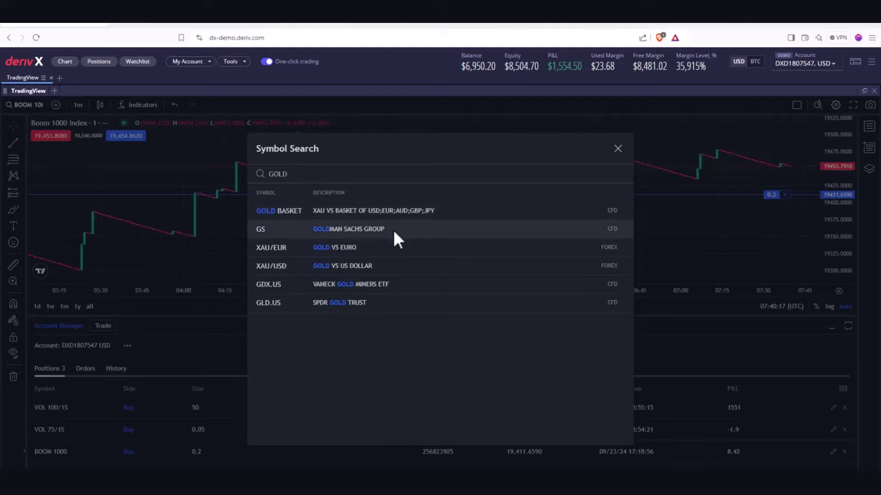
pyautogui.click(347, 263)
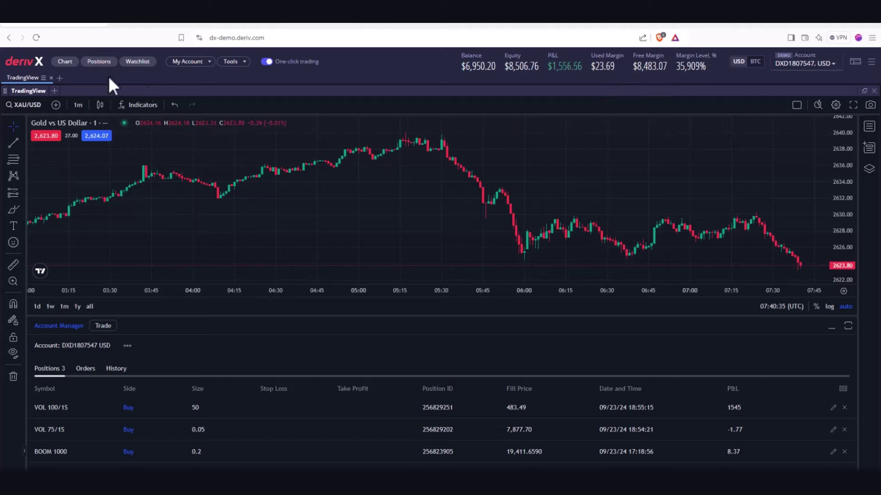
pyautogui.click(239, 64)
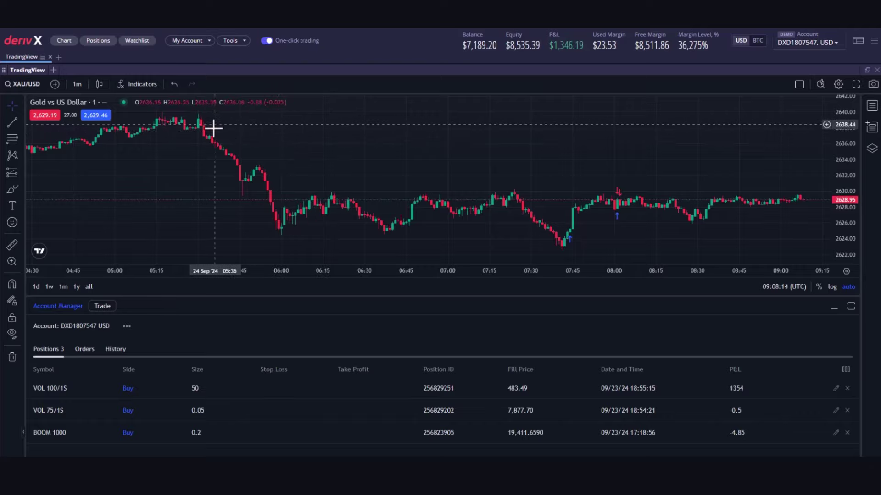
# Browse the indicator list, search it for "don" and add Donchian Channels to the XAU/USD chart.
pyautogui.click(142, 84)
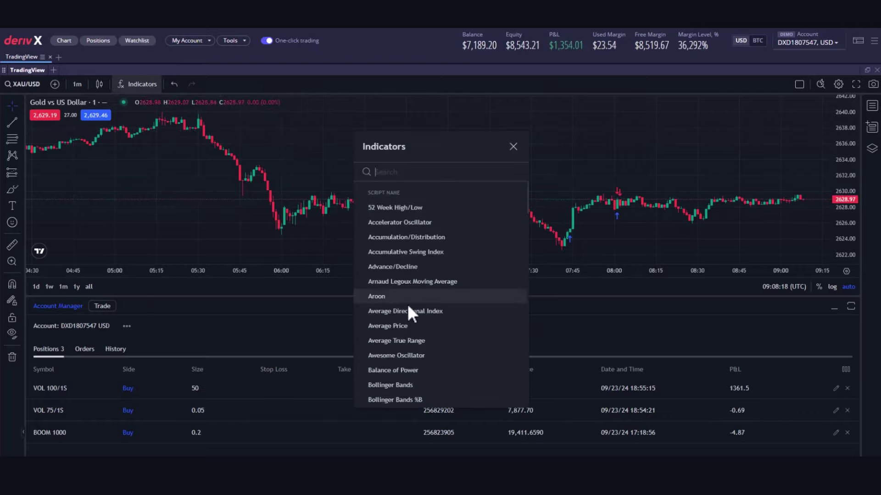
pyautogui.scroll(-10, 421, 299)
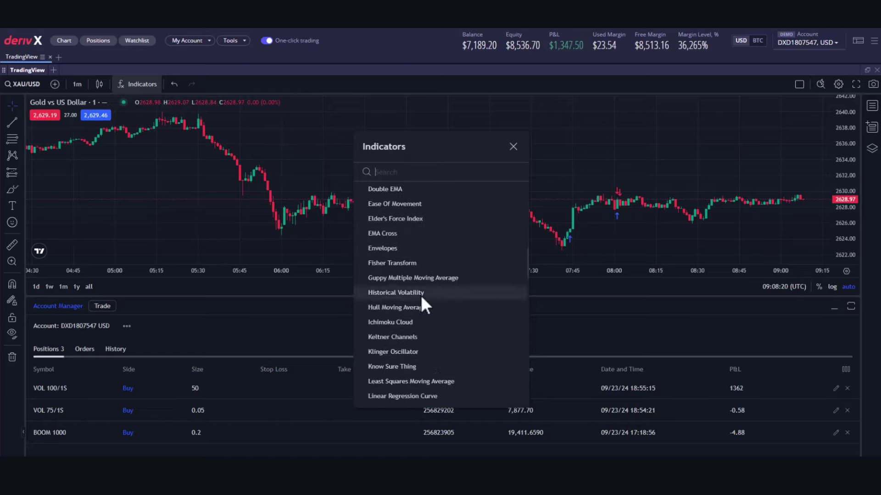
pyautogui.scroll(10, 421, 300)
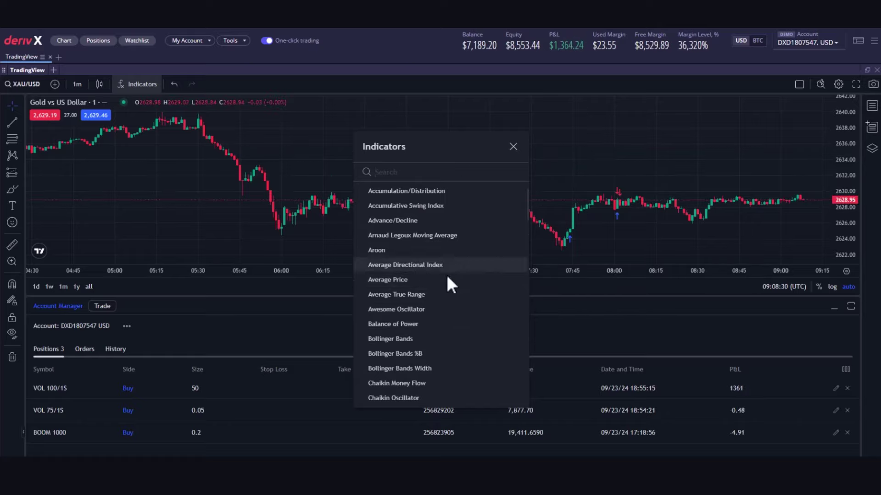
pyautogui.write('don')
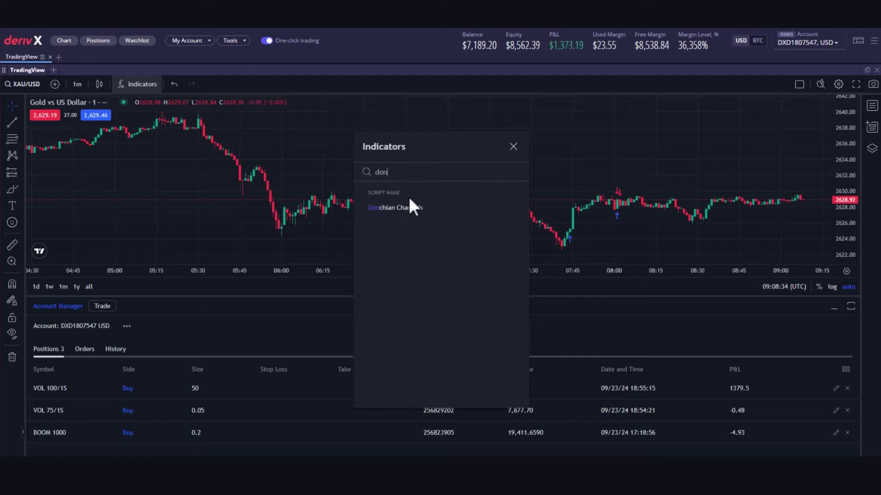
pyautogui.click(409, 208)
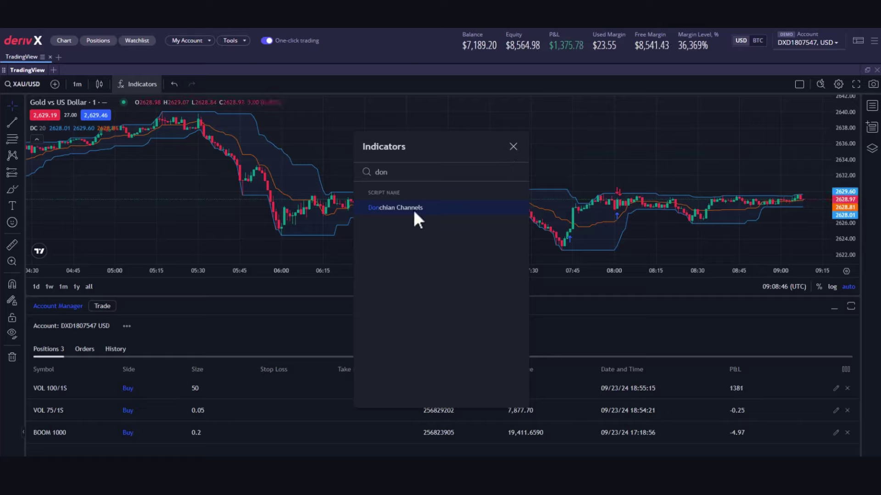
pyautogui.click(512, 147)
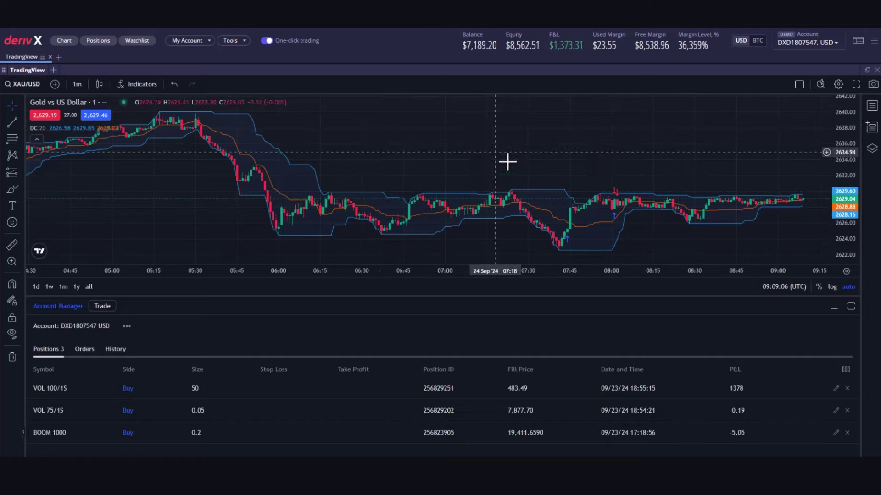
# Show the object tree and set the Donchian Channels length to 10.
pyautogui.click(871, 148)
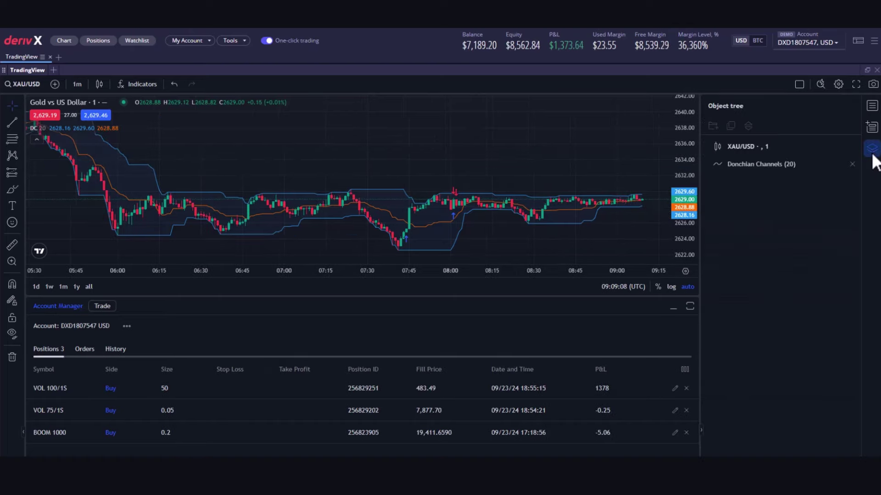
pyautogui.click(759, 166)
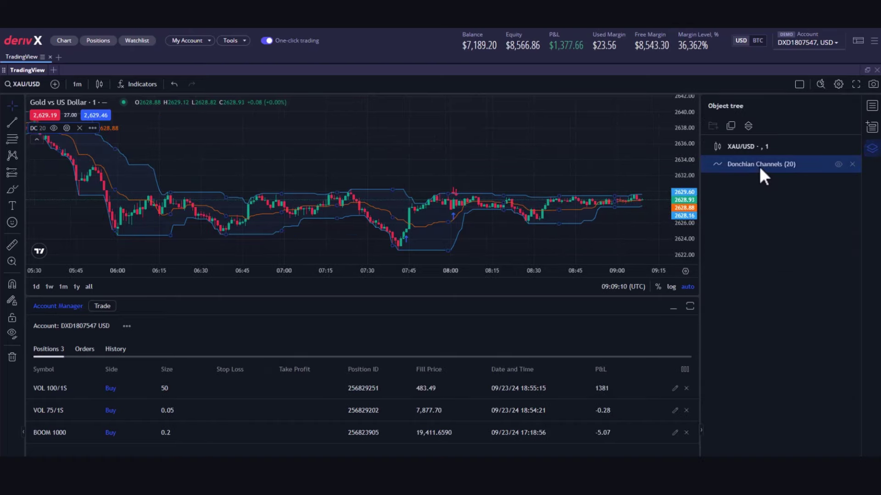
pyautogui.doubleClick(758, 166)
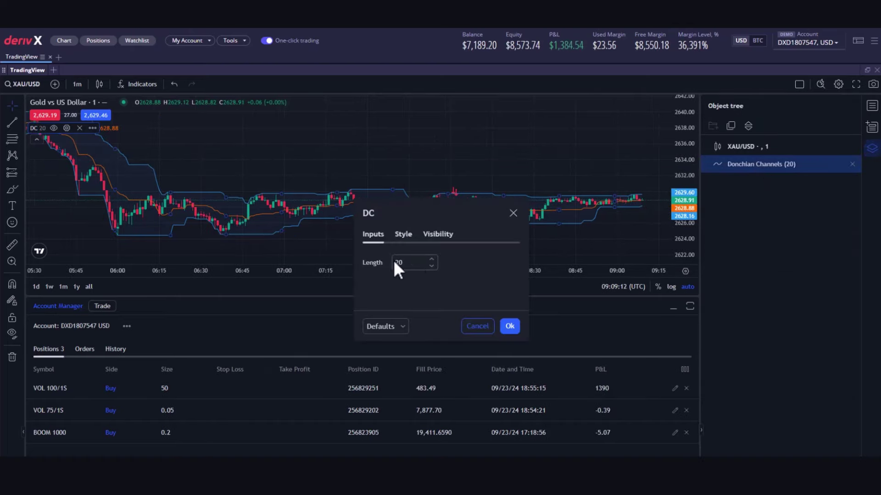
pyautogui.click(418, 262)
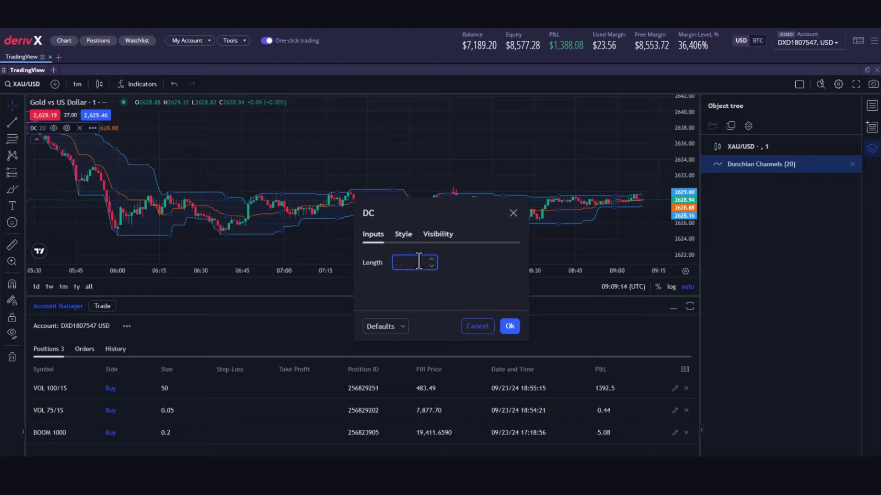
pyautogui.click(505, 324)
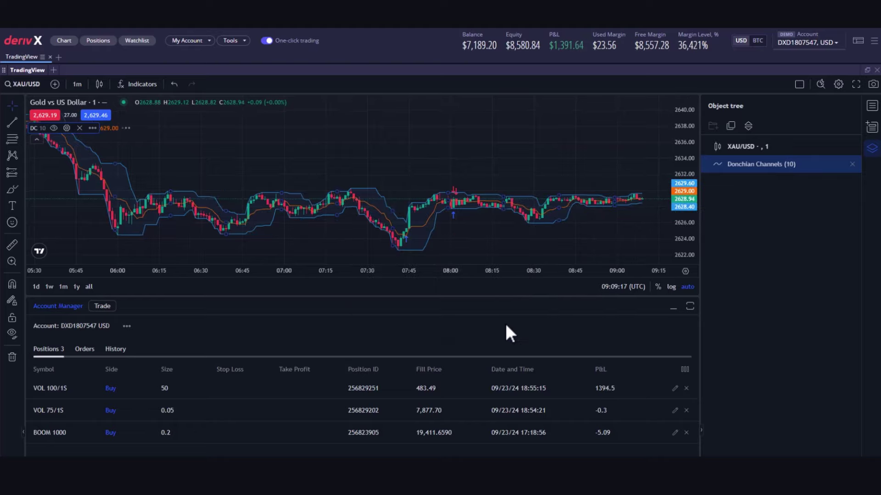
# Set the Donchian Channels length back to 20.
pyautogui.doubleClick(741, 164)
pyautogui.click(430, 260)
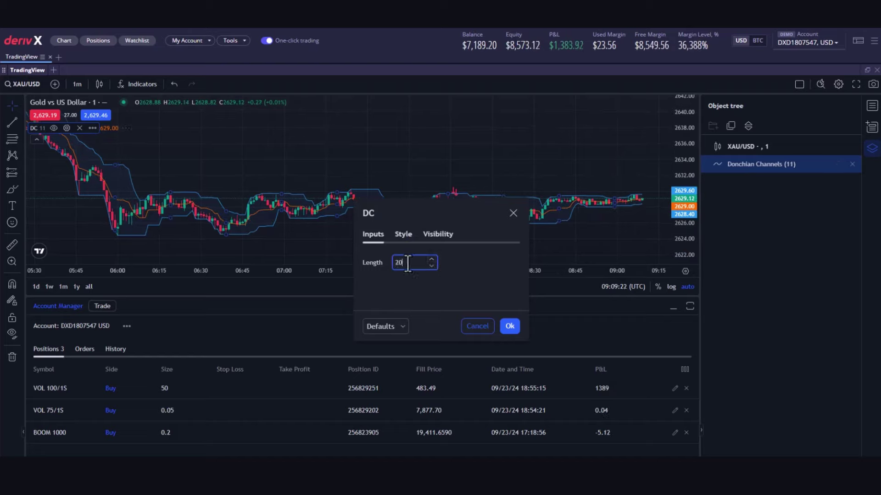
pyautogui.click(509, 326)
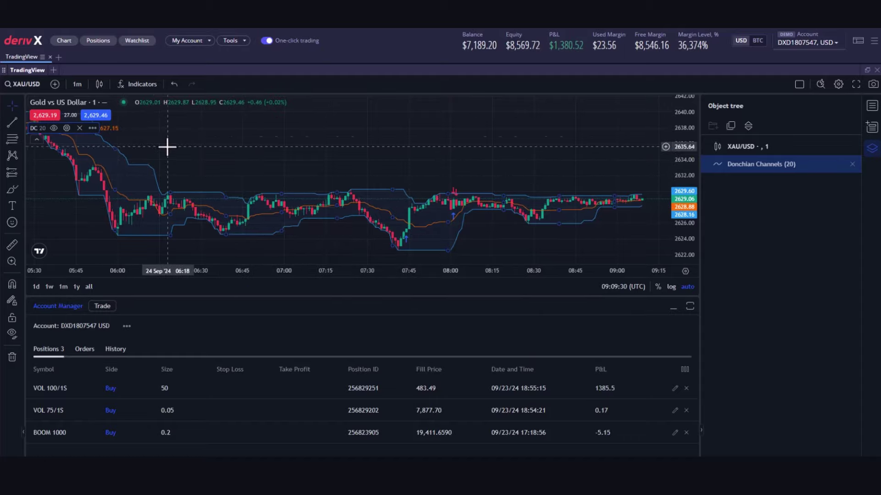
# Switch the XAU/USD chart's time interval to 5 minutes, followed by 1 day.
pyautogui.click(77, 84)
pyautogui.click(85, 133)
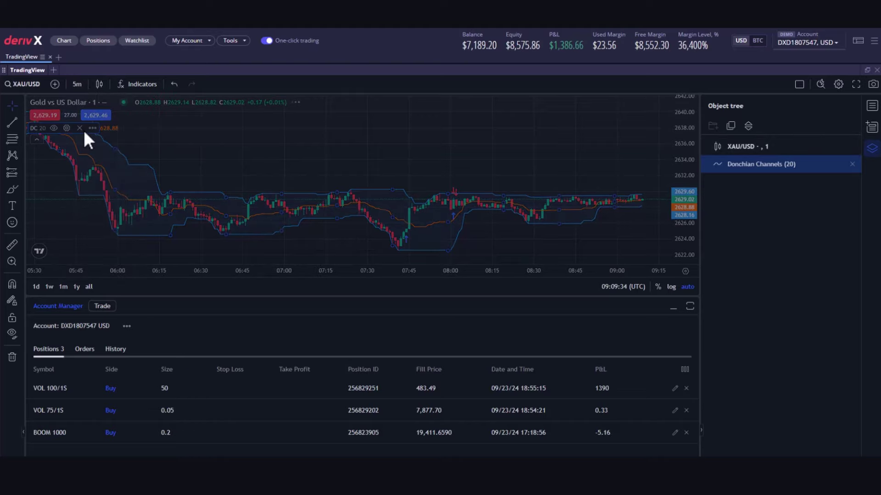
pyautogui.click(76, 82)
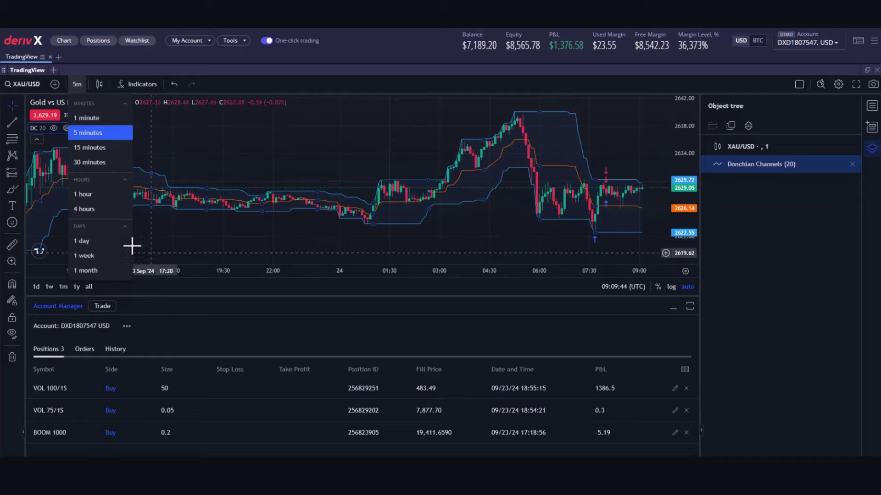
pyautogui.click(93, 240)
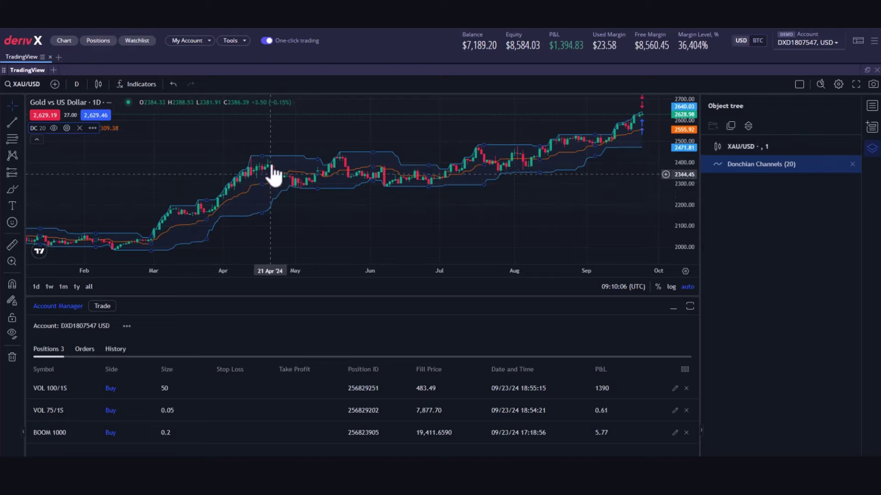
# Add the Relative Strength Index indicator to the daily chart and accept its default input settings.
pyautogui.click(151, 85)
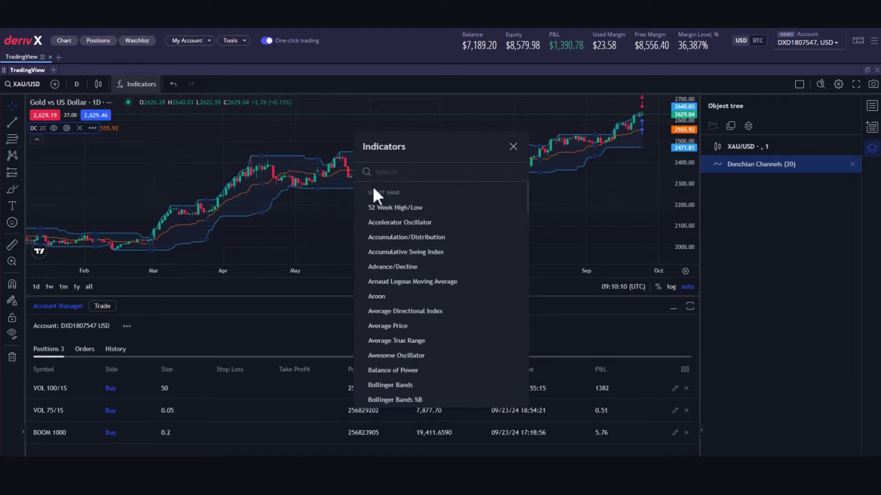
pyautogui.write('rsi')
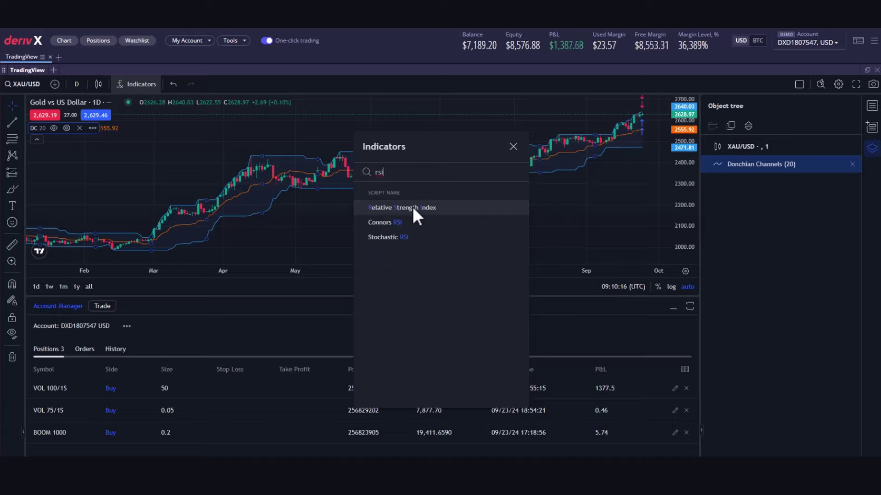
pyautogui.click(412, 206)
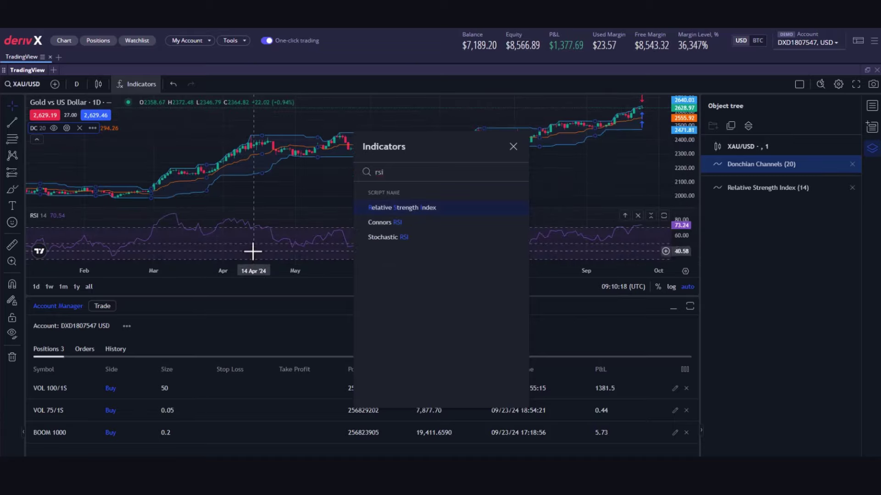
pyautogui.click(758, 187)
pyautogui.doubleClick(758, 187)
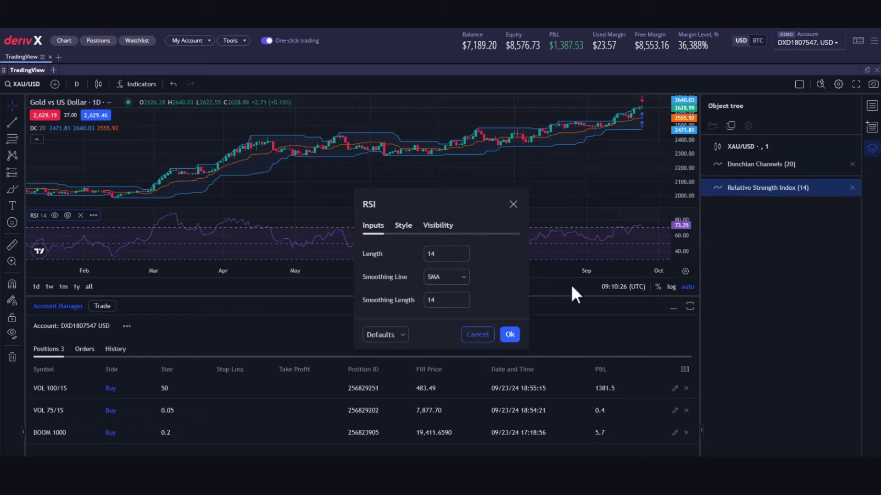
pyautogui.click(509, 334)
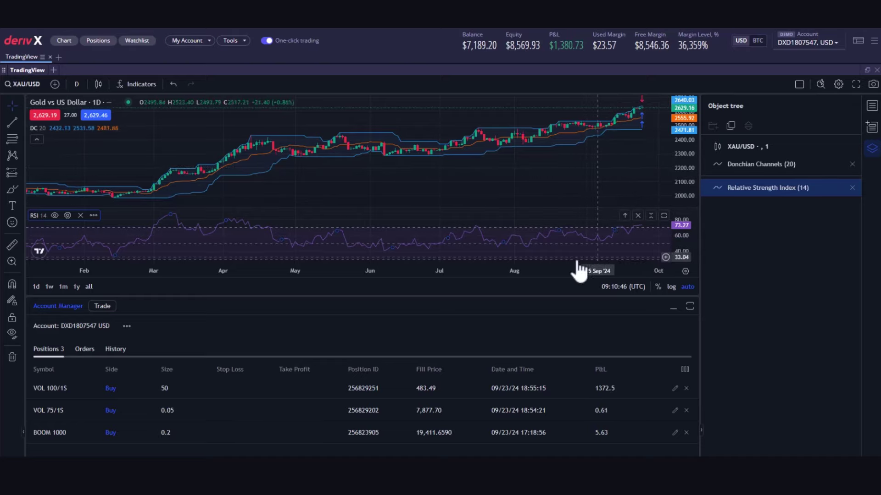
# Add the Bollinger Bands %B and Bollinger Bands indicators to the chart.
pyautogui.click(138, 85)
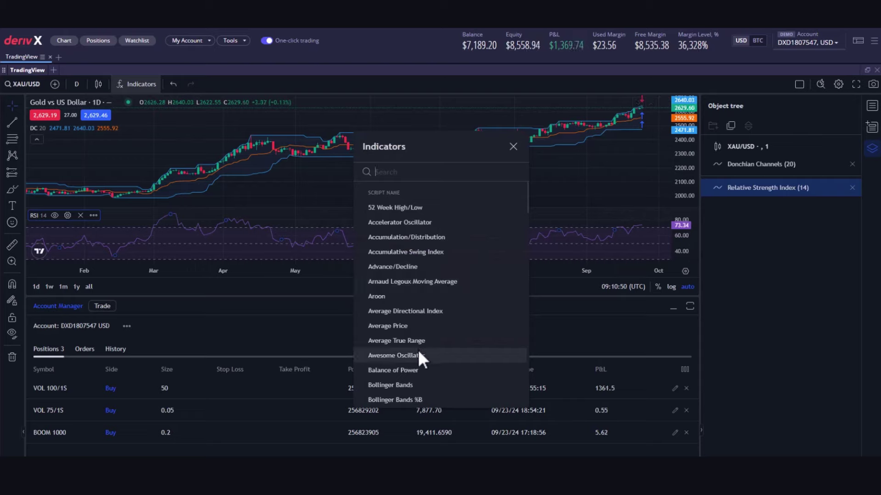
pyautogui.click(410, 400)
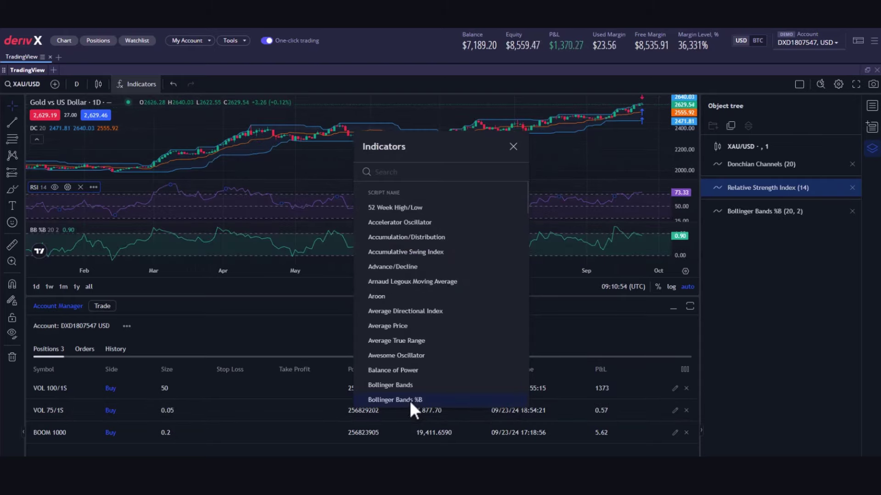
pyautogui.click(408, 385)
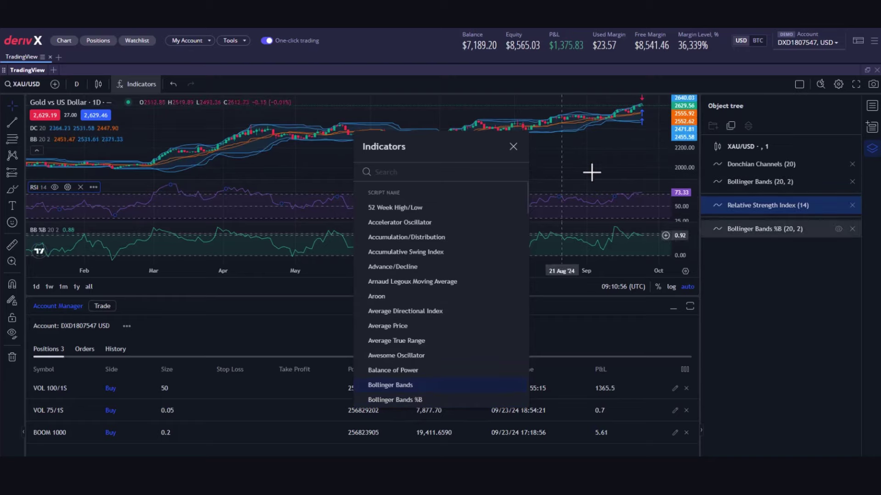
pyautogui.click(513, 146)
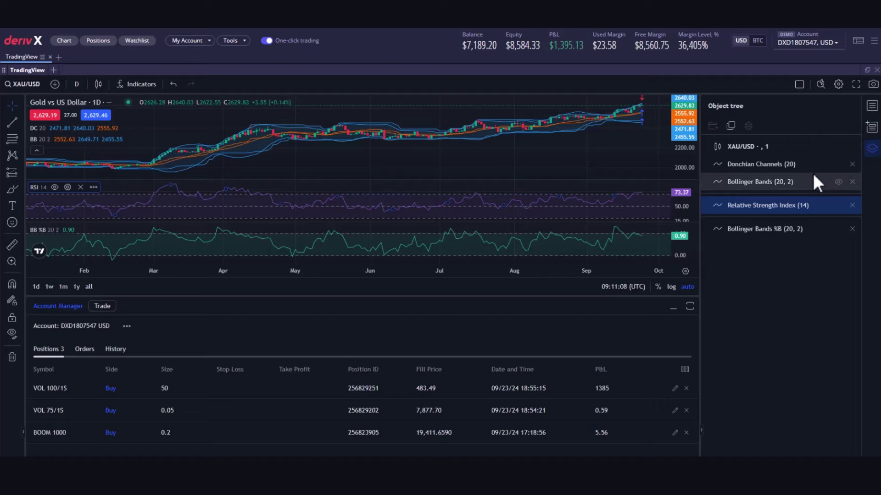
# Remove Bollinger Bands, Relative Strength Index and Bollinger Bands %B from the chart, keeping only Donchian Channels.
pyautogui.click(851, 182)
pyautogui.click(852, 188)
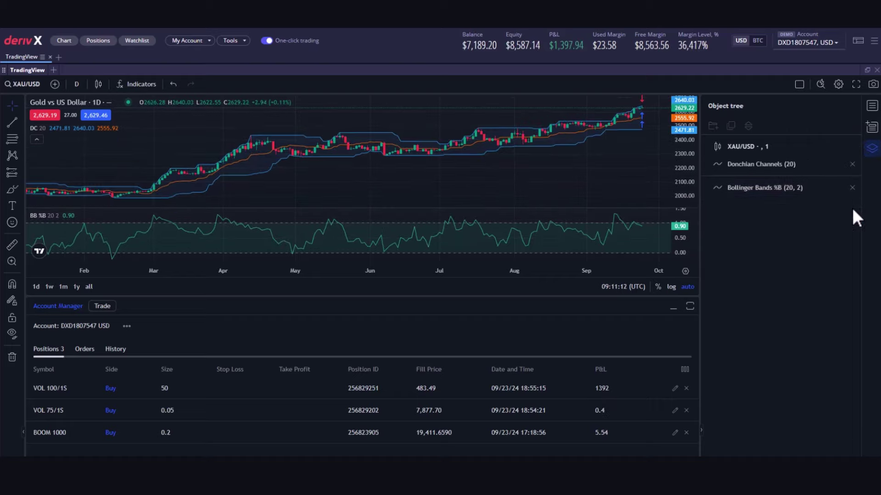
pyautogui.click(852, 187)
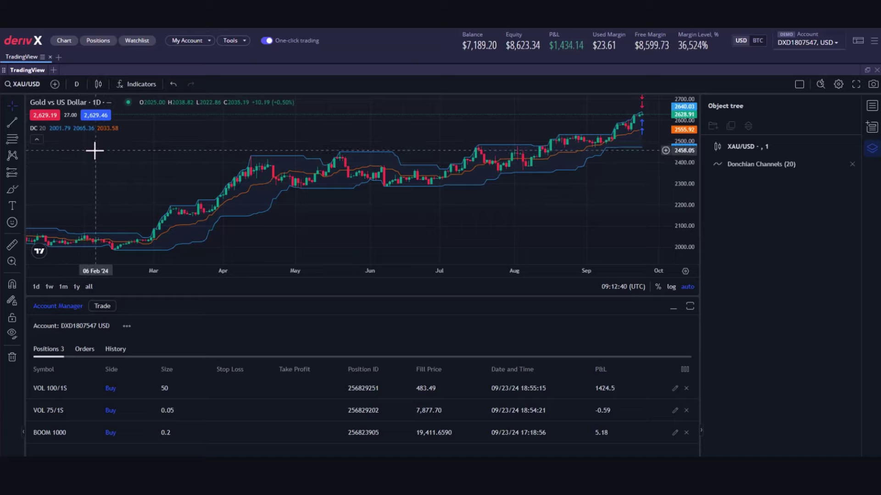
# Place a market buy order for 1 lot of XAU/USD without take profit or stop loss, and dismiss the warning.
pyautogui.click(96, 114)
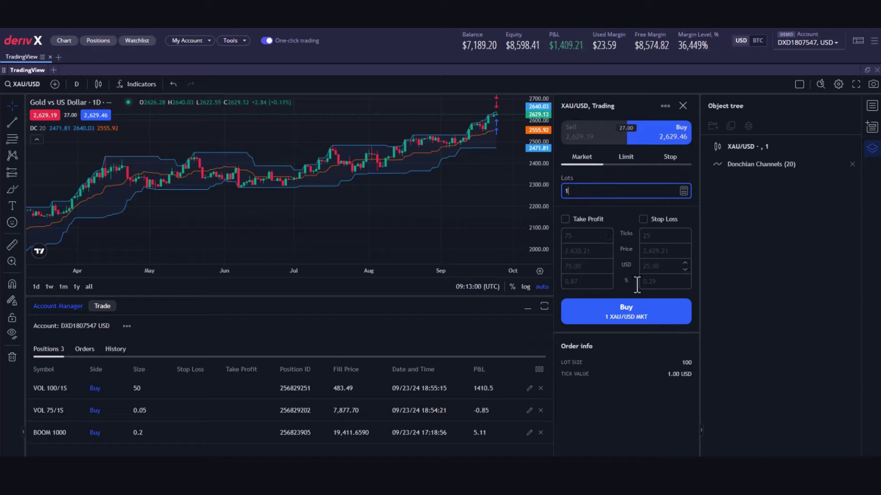
pyautogui.click(633, 311)
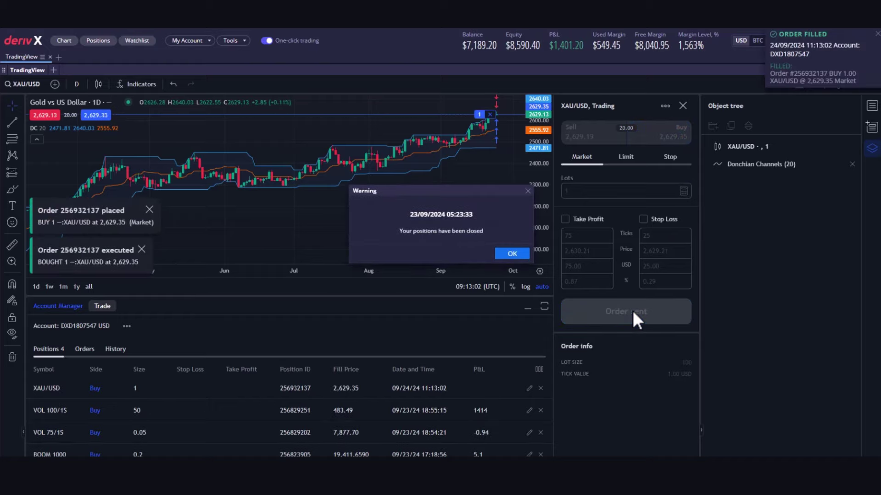
pyautogui.click(512, 255)
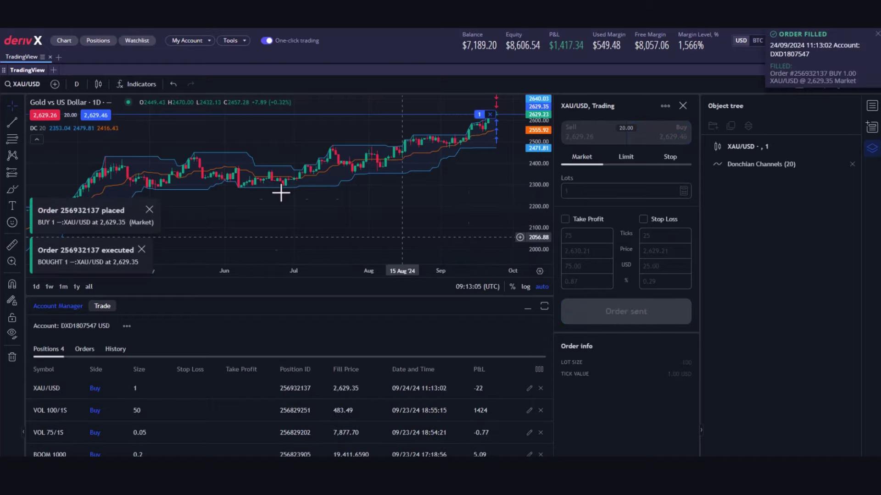
# Dismiss the order notification, view the XAU/USD position's take profit and stop loss form, and close it without changes.
pyautogui.click(141, 249)
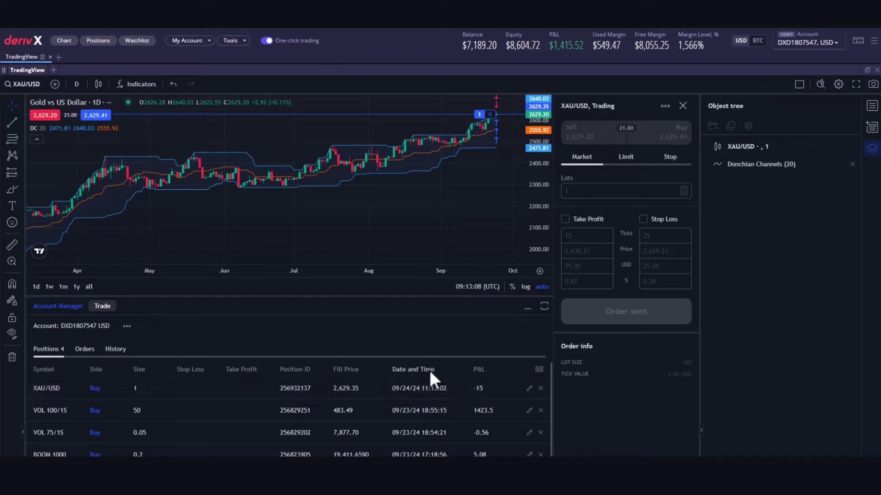
pyautogui.moveTo(481, 120)
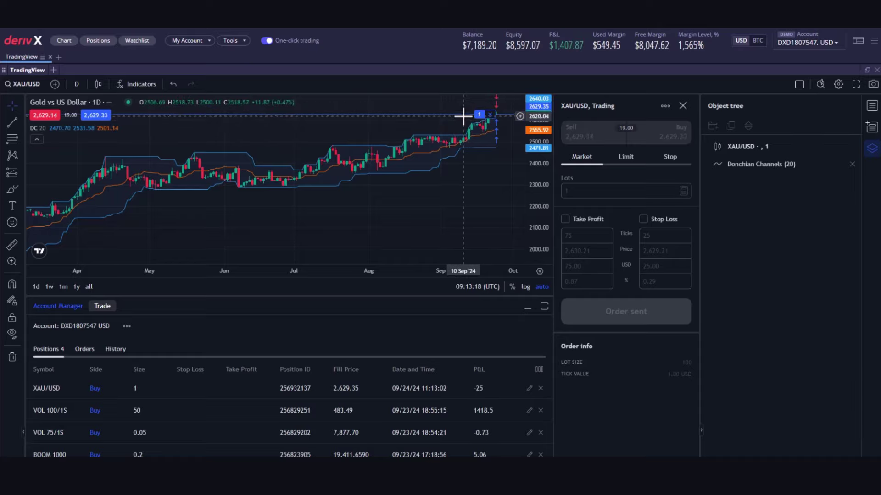
pyautogui.click(479, 115)
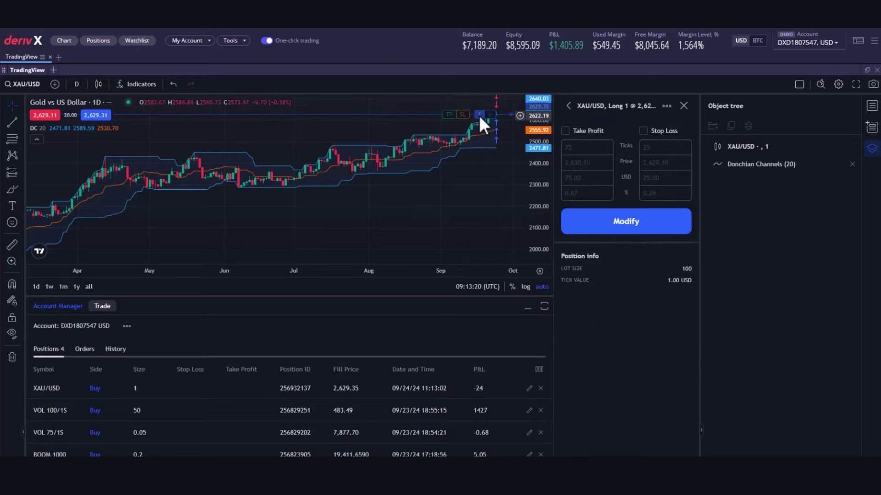
pyautogui.click(683, 105)
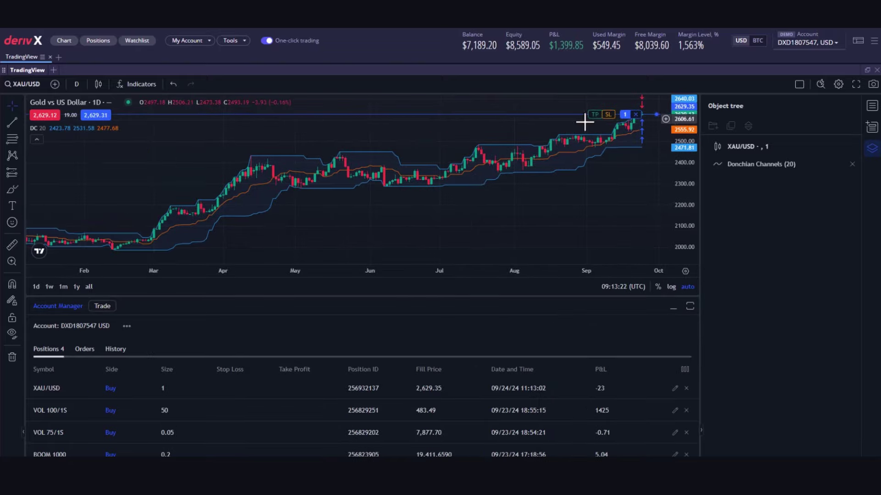
# Add a stop loss at 2,455.87 and a take profit at 2,701.72 to the XAU/USD position.
pyautogui.moveTo(610, 117); pyautogui.dragTo(604, 150)
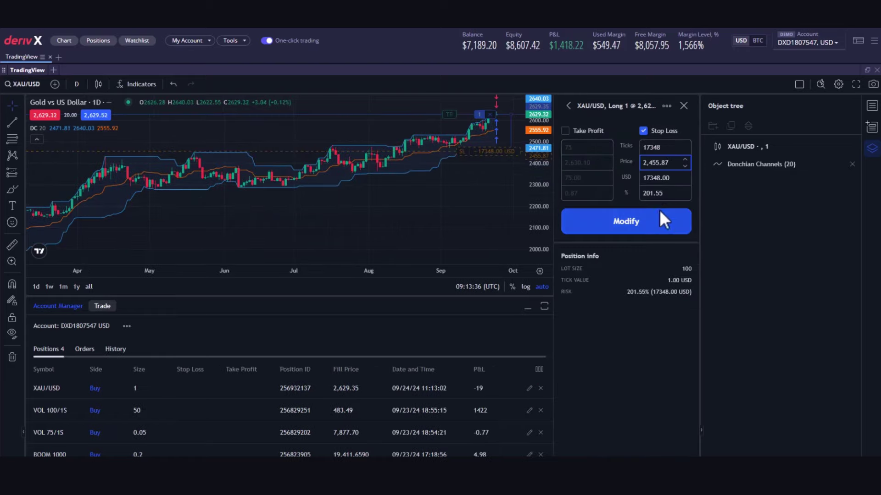
pyautogui.click(628, 221)
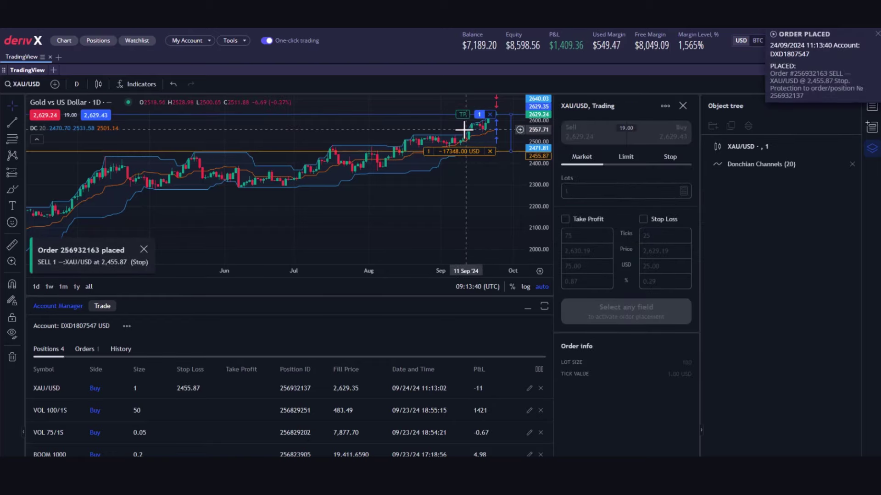
pyautogui.moveTo(462, 114); pyautogui.dragTo(460, 98)
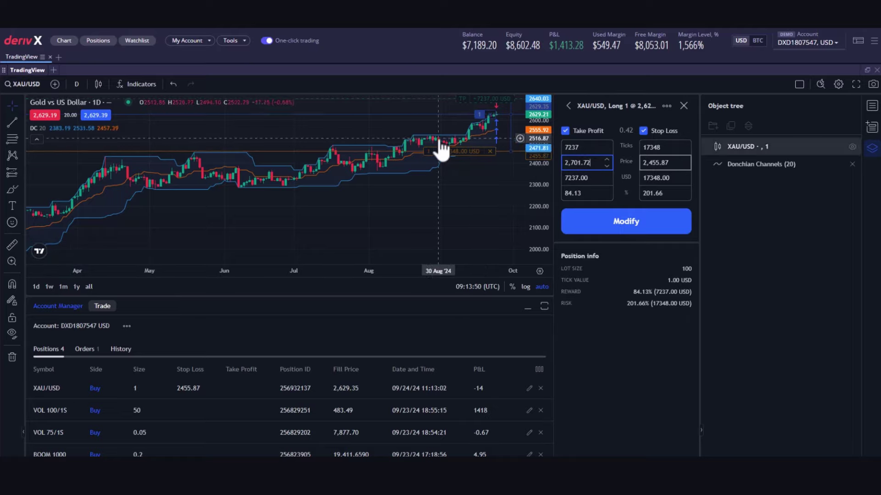
pyautogui.click(622, 226)
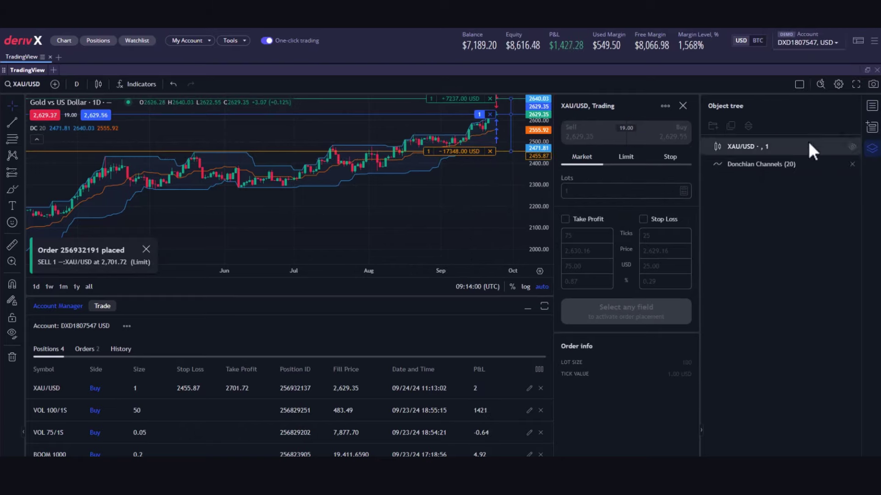
pyautogui.click(682, 105)
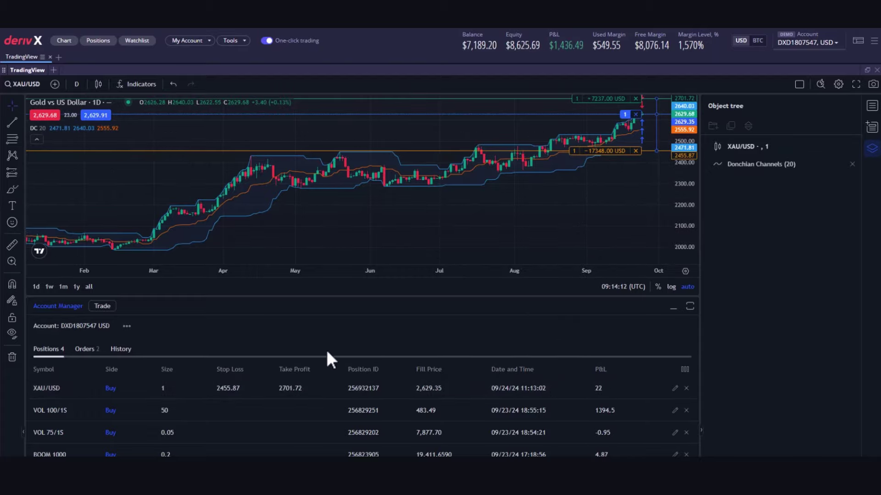
# Close the long 1-lot XAU/USD position together with its active orders, and hide the object tree.
pyautogui.click(686, 388)
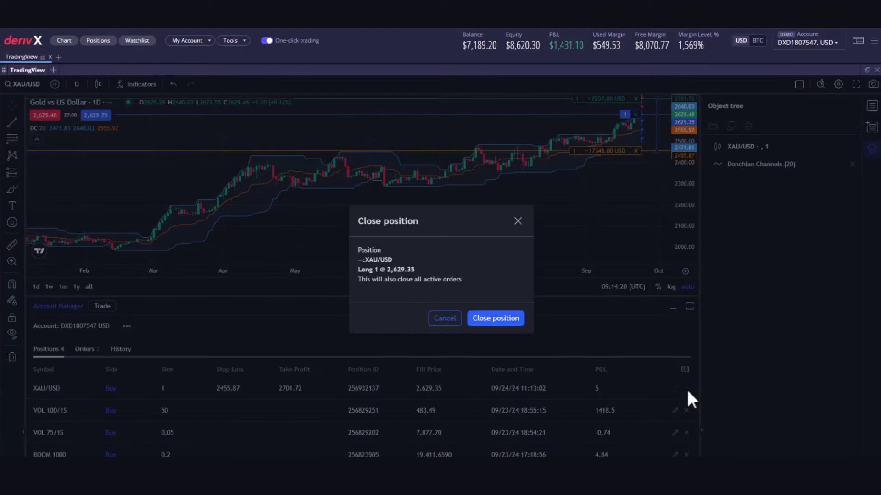
pyautogui.click(487, 318)
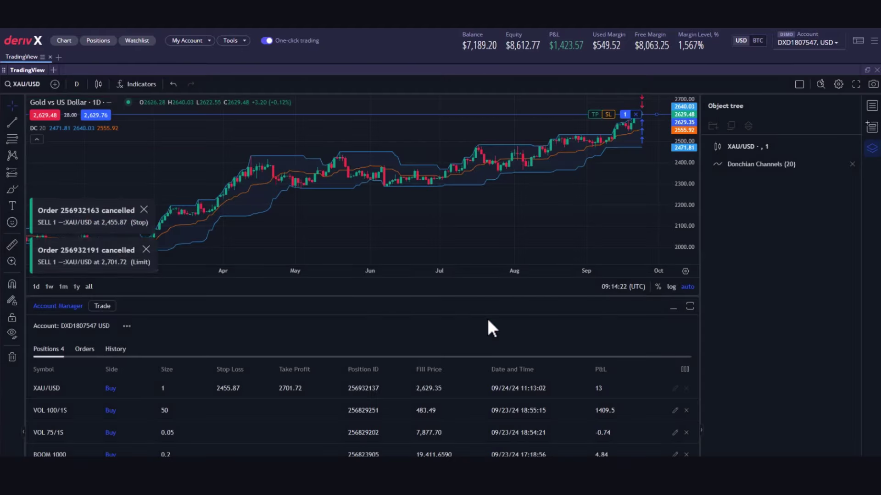
pyautogui.click(512, 253)
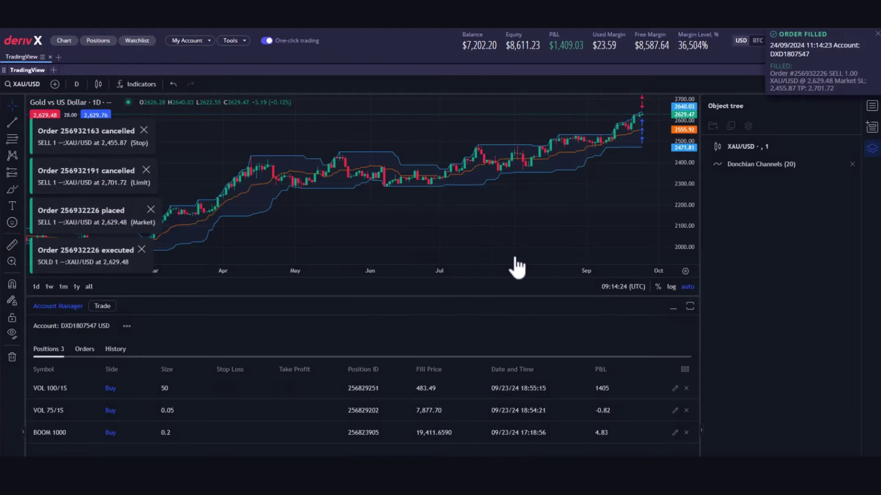
pyautogui.click(143, 130)
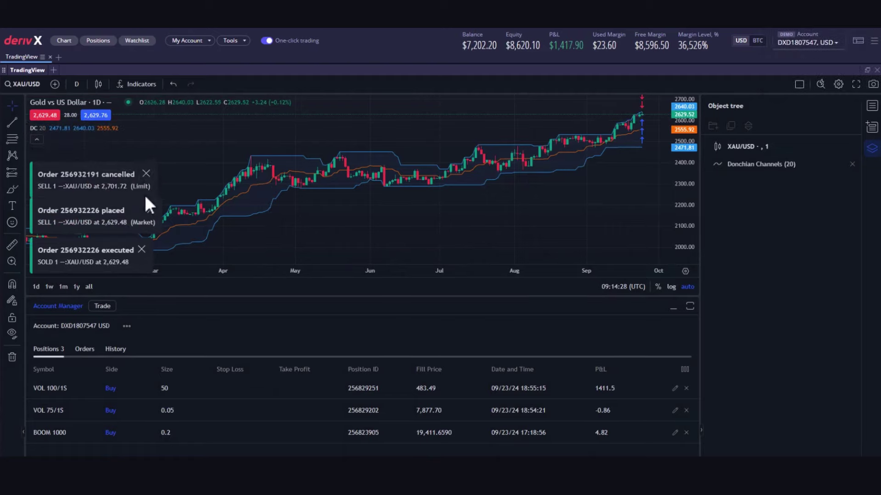
pyautogui.click(148, 211)
pyautogui.click(144, 248)
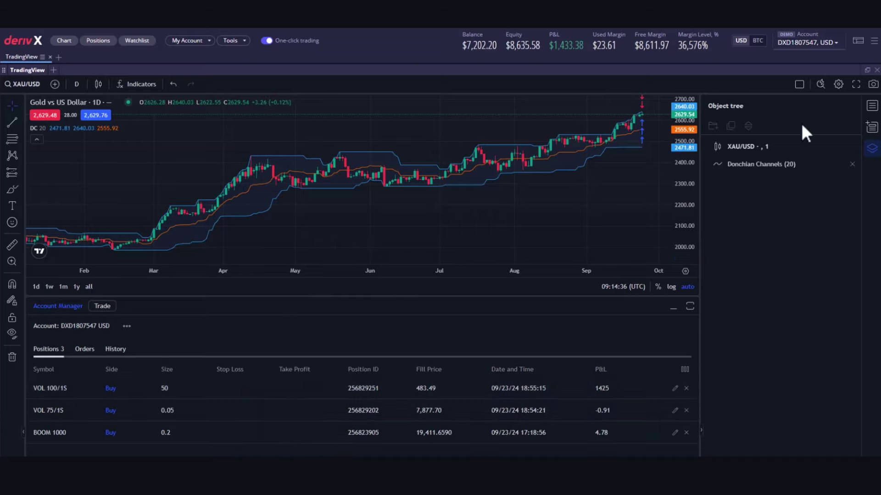
pyautogui.click(871, 148)
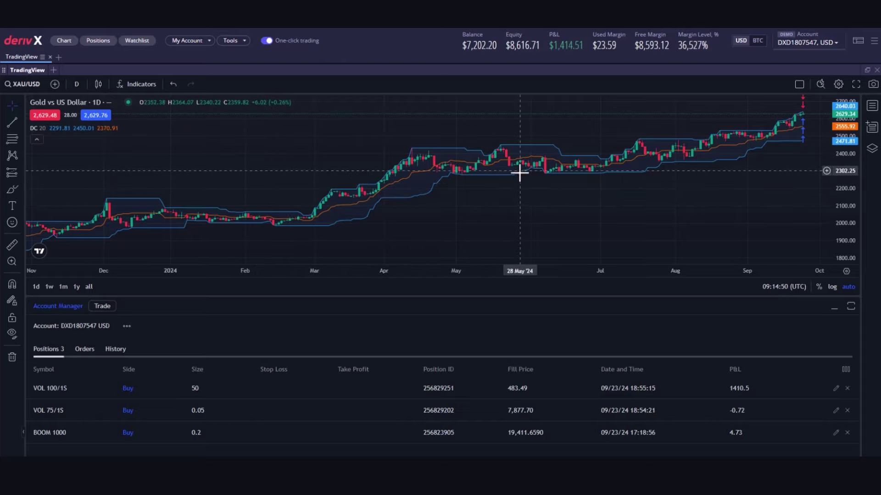
# Switch the platform to the light theme and back to the dark theme.
pyautogui.click(873, 43)
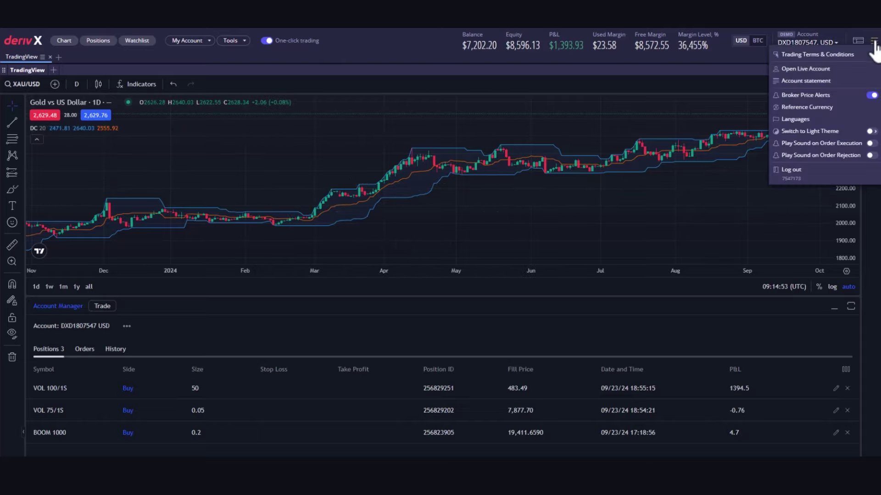
pyautogui.click(871, 132)
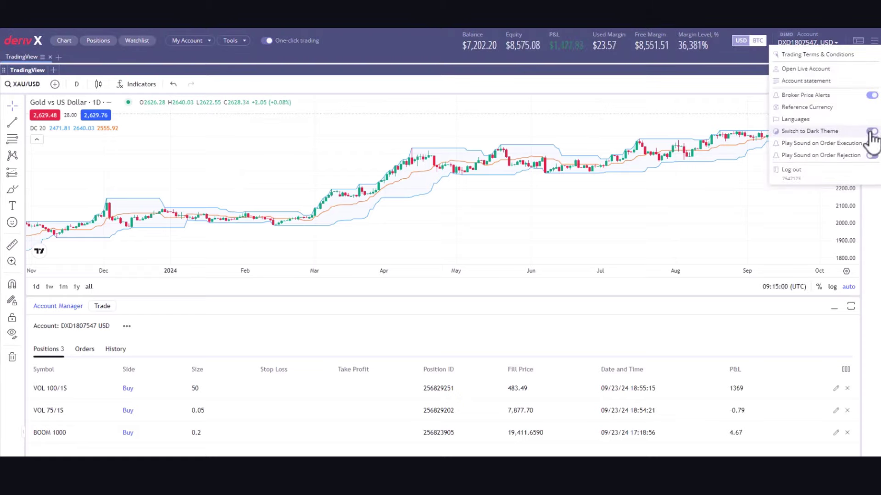
pyautogui.click(870, 132)
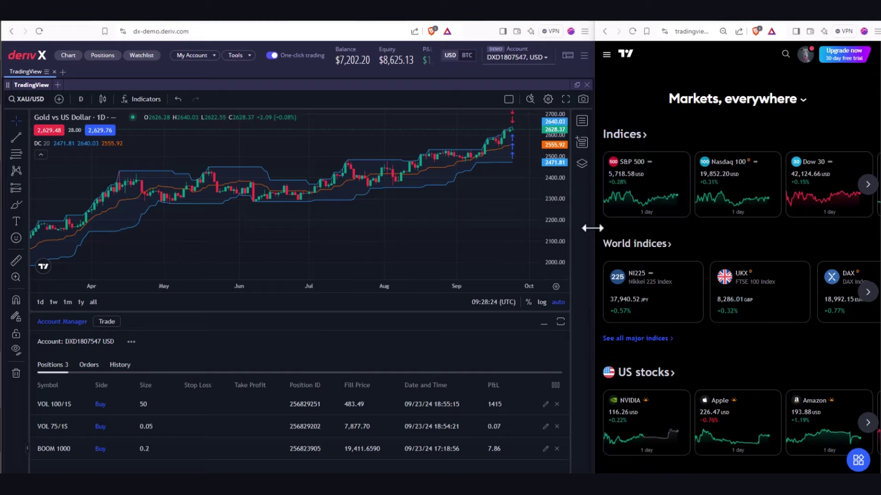
# Switch to the TradingView website and open the technical analysis of the S&P 500 Index.
pyautogui.moveTo(592, 228)
pyautogui.mouseDown()
pyautogui.moveTo(565, 215)
pyautogui.moveTo(385, 197)
pyautogui.moveTo(387, 211)
pyautogui.moveTo(622, 213)
pyautogui.moveTo(584, 211)
pyautogui.moveTo(595, 225)
pyautogui.mouseUp()
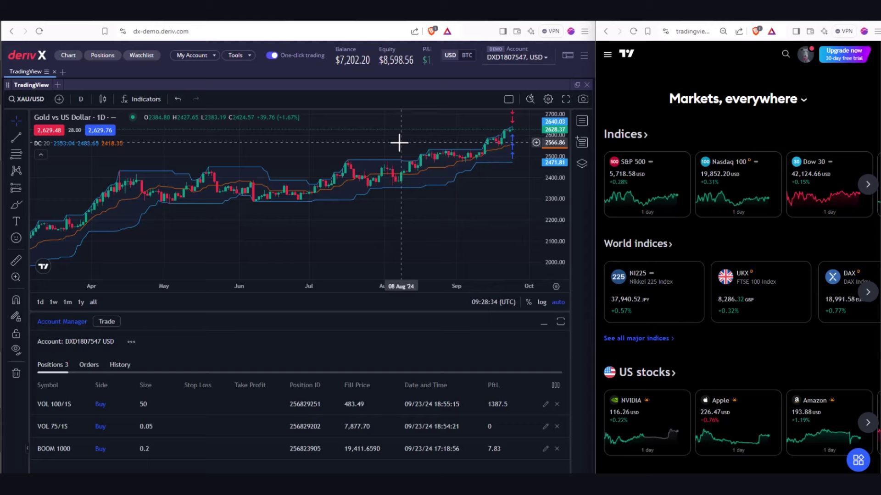
pyautogui.click(624, 166)
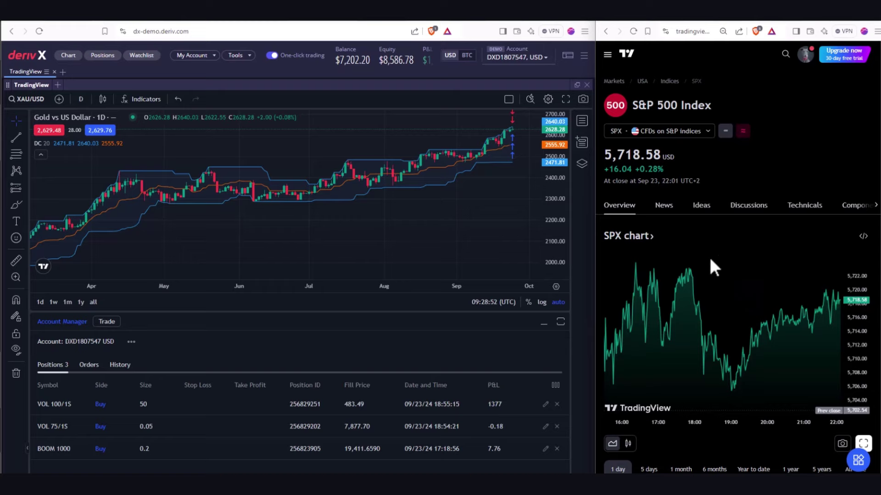
pyautogui.scroll(-1, 717, 266)
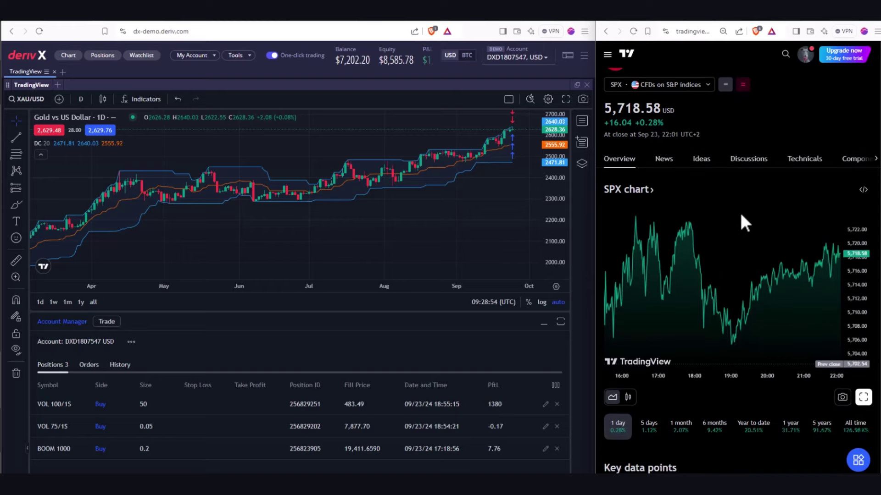
pyautogui.click(797, 160)
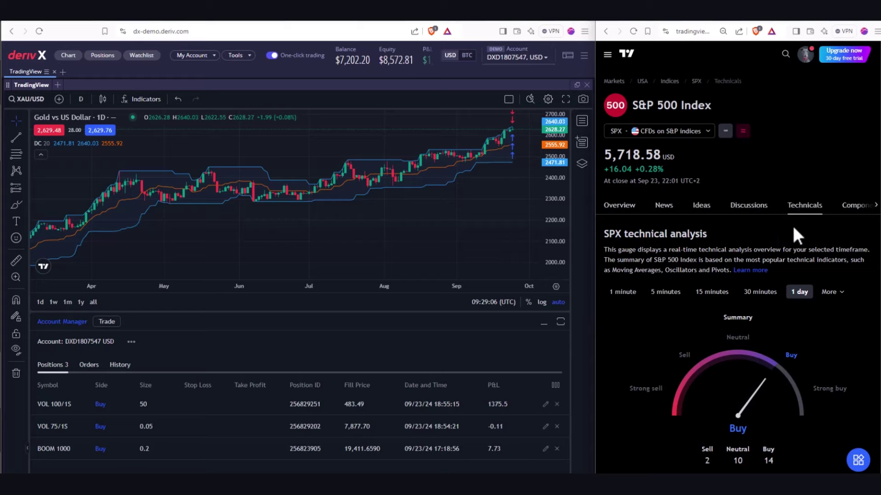
# Set the S&P 500 technical analysis to 1 minute and examine its summary, oscillator and moving average gauges and the oscillators table.
pyautogui.scroll(-1, 792, 226)
pyautogui.click(624, 244)
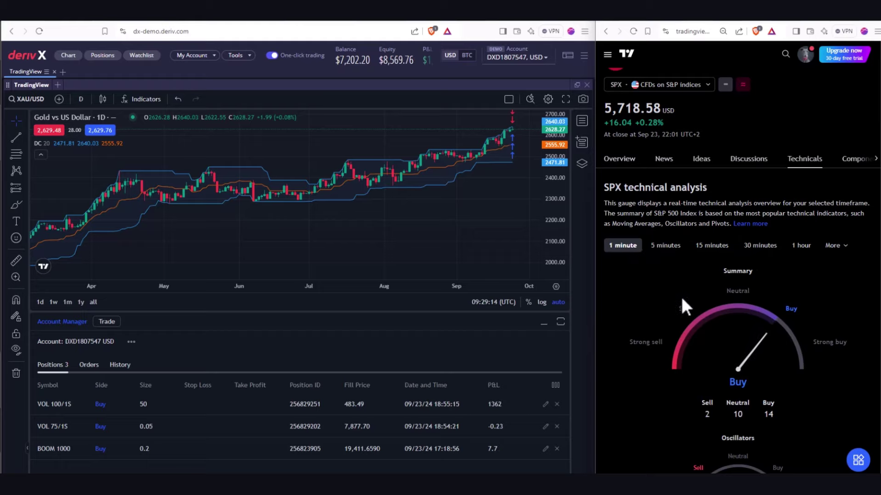
pyautogui.scroll(-1, 681, 296)
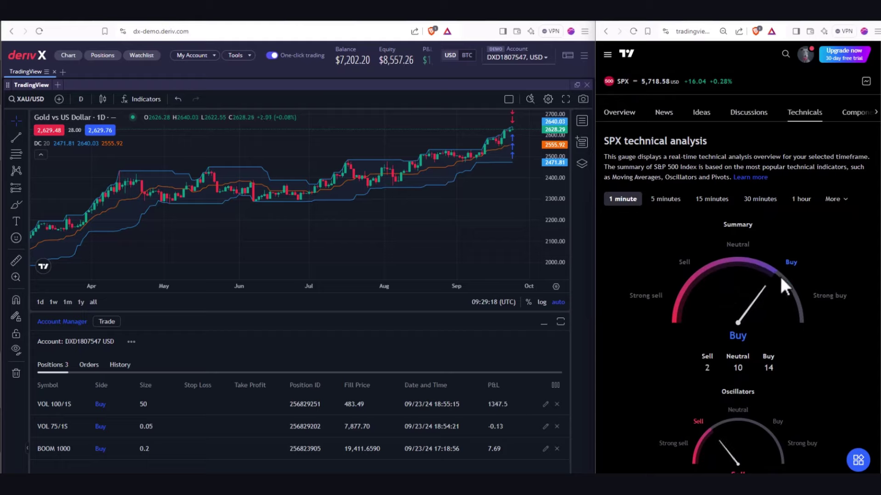
pyautogui.scroll(-1, 776, 287)
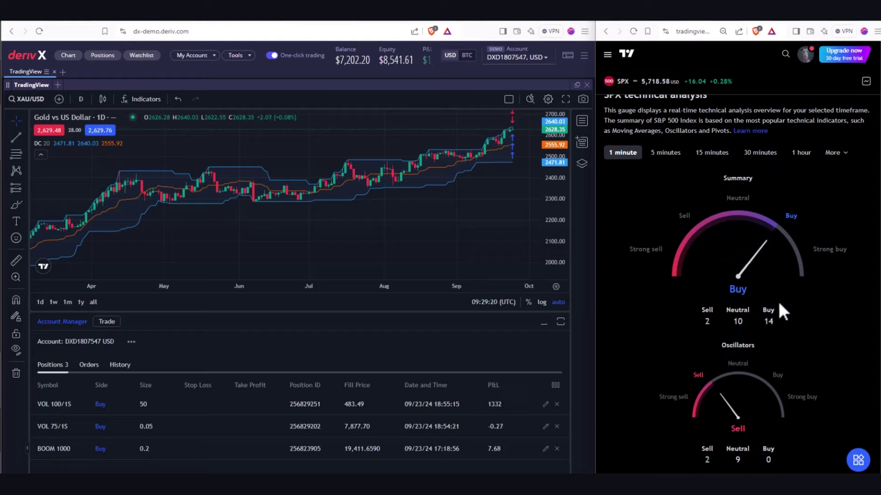
pyautogui.scroll(-2, 766, 337)
pyautogui.scroll(-2, 757, 358)
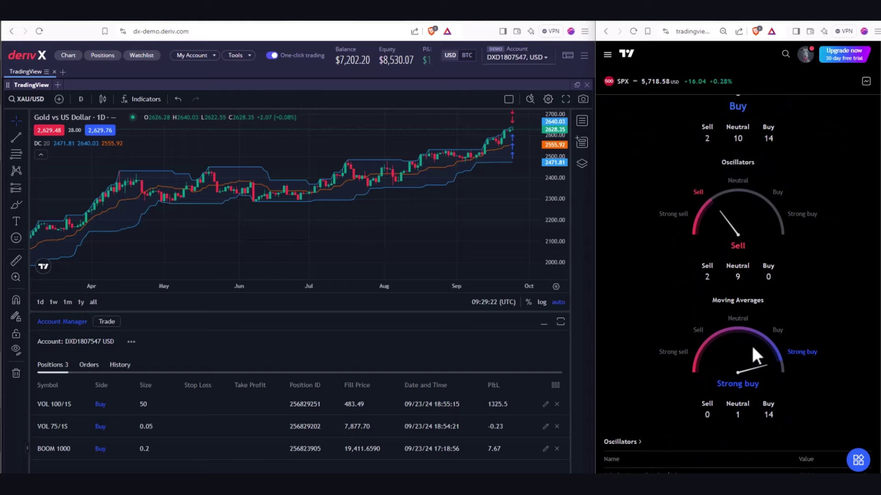
pyautogui.scroll(3, 750, 343)
pyautogui.scroll(-5, 750, 343)
pyautogui.scroll(-3, 750, 343)
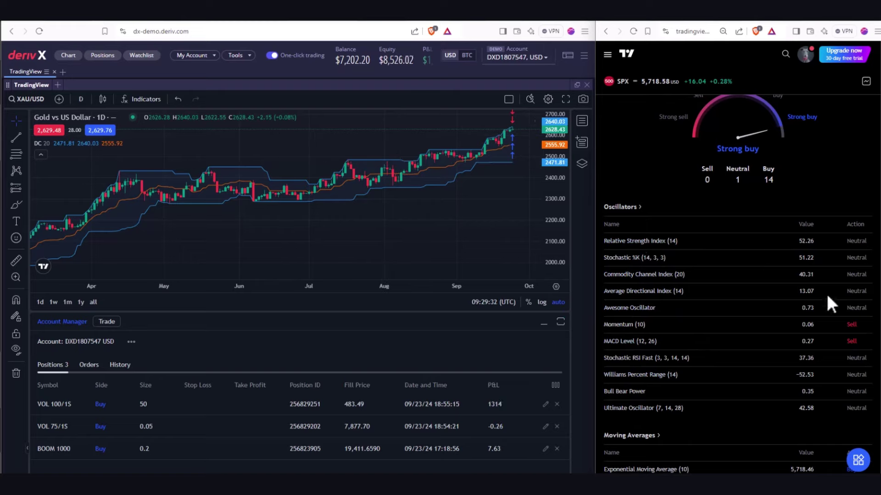
pyautogui.scroll(5, 716, 282)
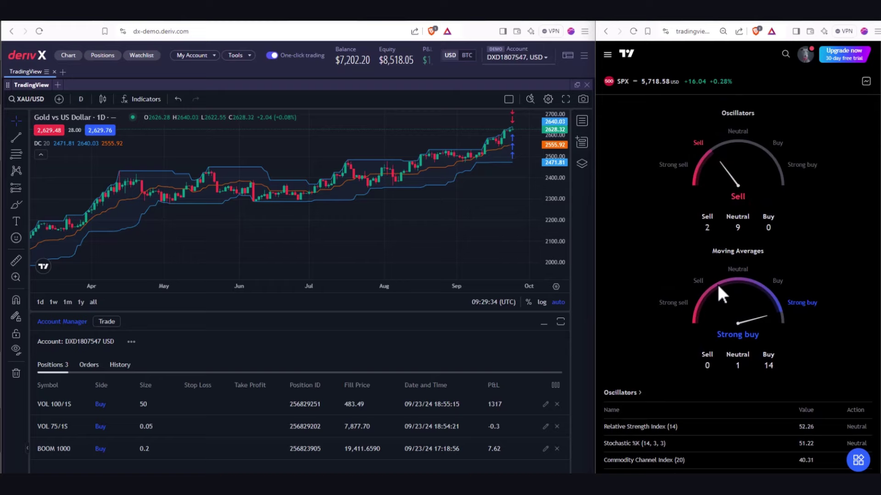
pyautogui.scroll(4, 716, 282)
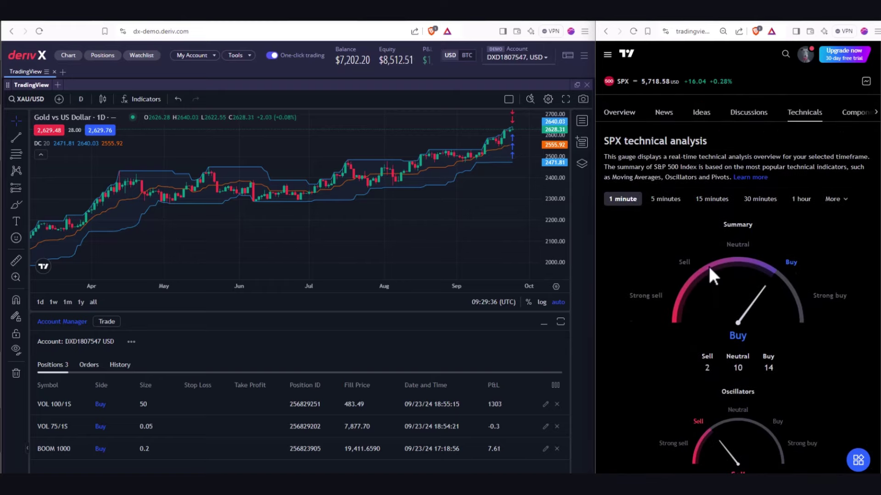
# Set the S&P 500 technical analysis to 1 hour and review the gauges and the oscillators and moving averages tables.
pyautogui.click(794, 199)
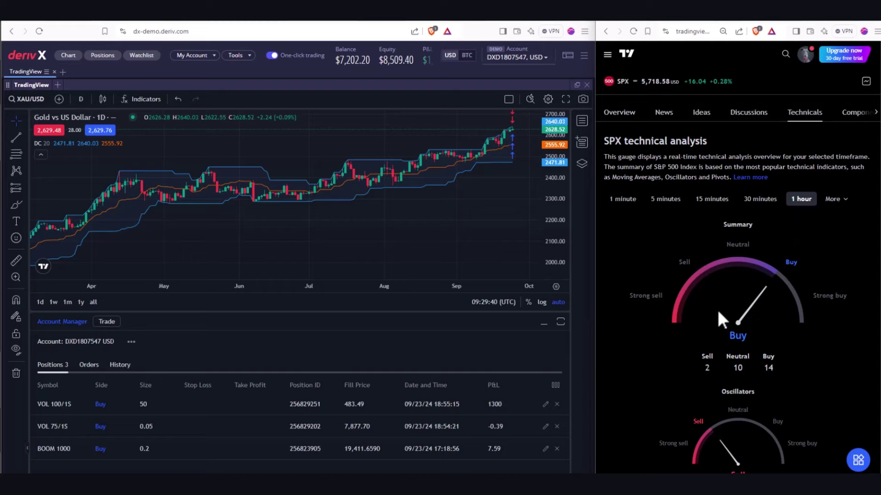
pyautogui.scroll(-3, 716, 308)
pyautogui.scroll(-7, 718, 313)
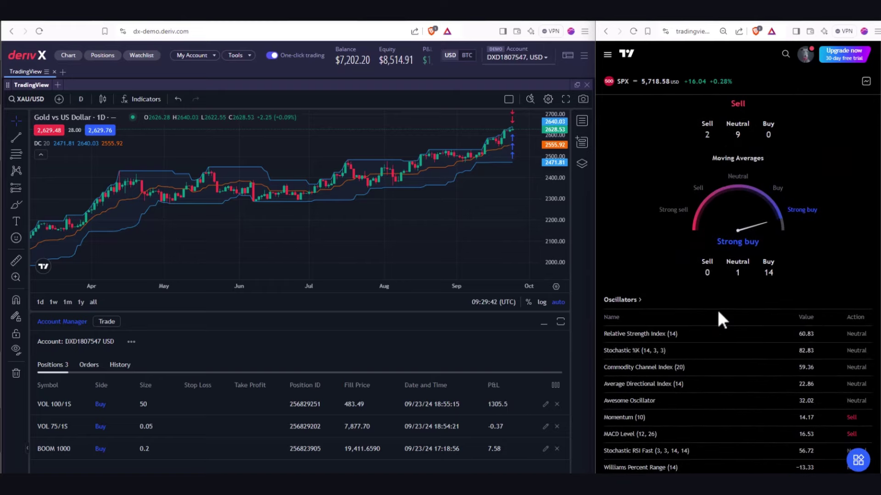
pyautogui.scroll(4, 719, 312)
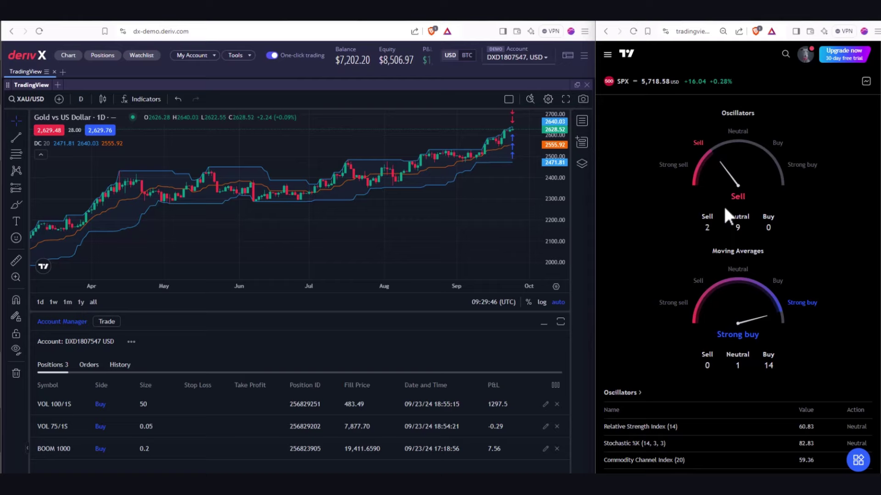
pyautogui.scroll(-5, 726, 238)
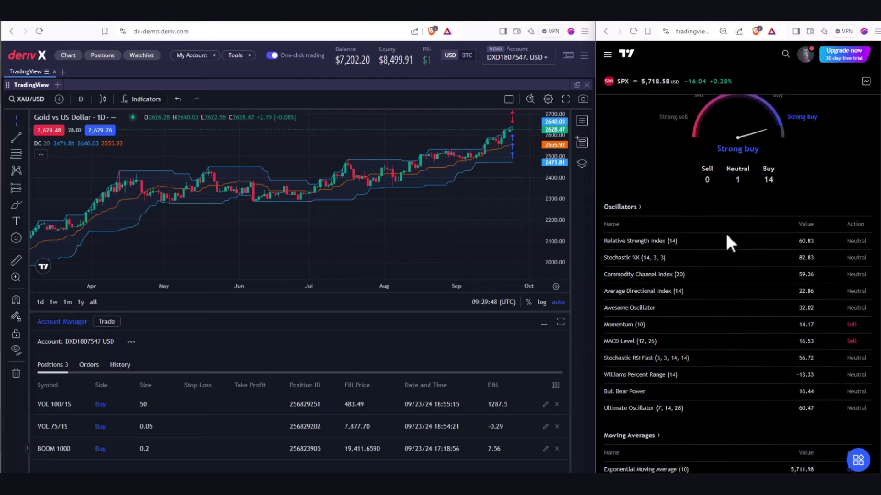
pyautogui.scroll(-1, 729, 243)
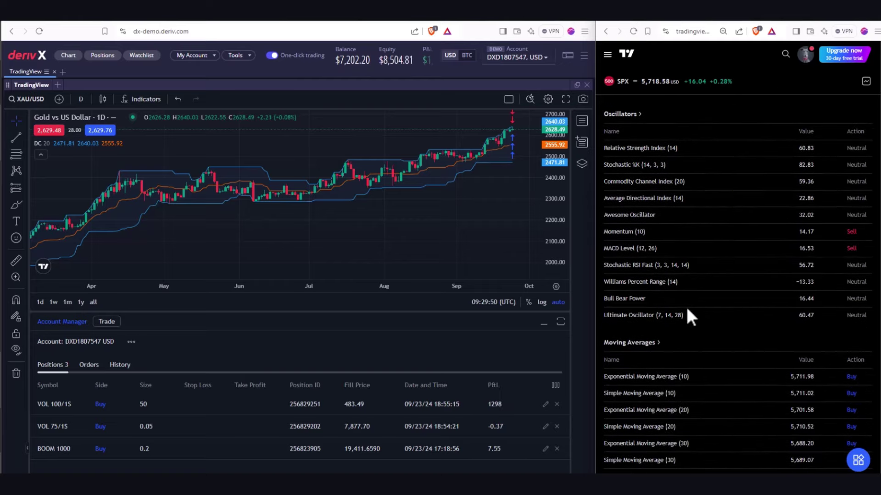
pyautogui.scroll(-1, 731, 303)
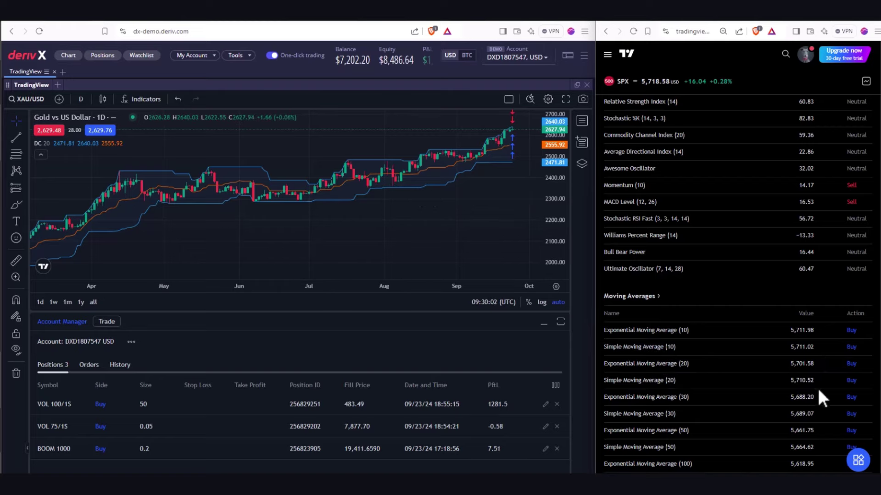
# Set the S&P 500 technical analysis to 1 day and review the oscillators, moving averages and pivots tables.
pyautogui.scroll(15, 687, 354)
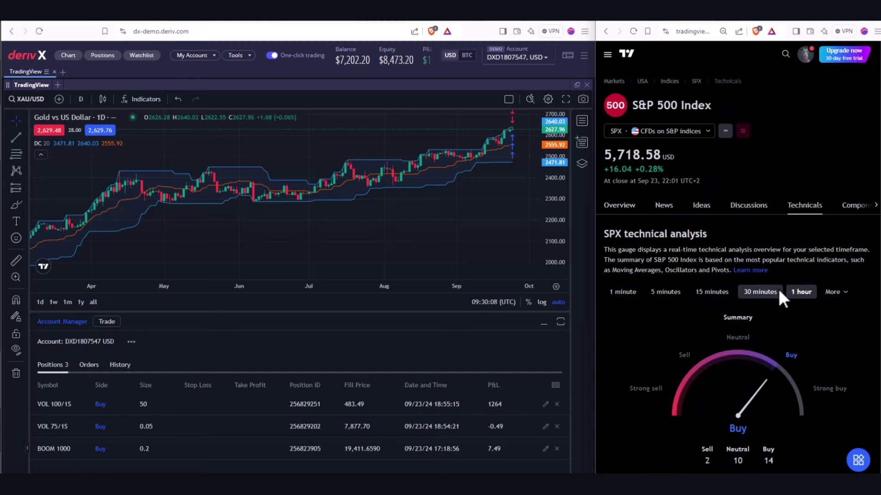
pyautogui.click(830, 294)
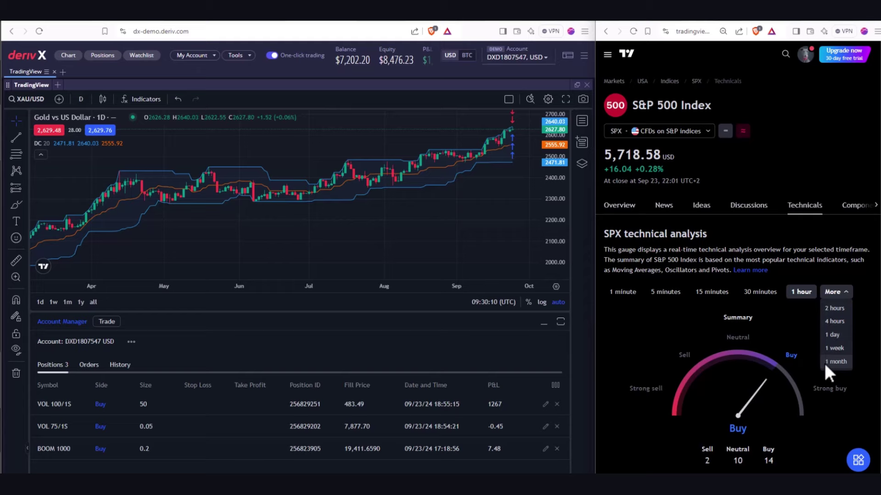
pyautogui.click(834, 333)
pyautogui.scroll(-10, 676, 315)
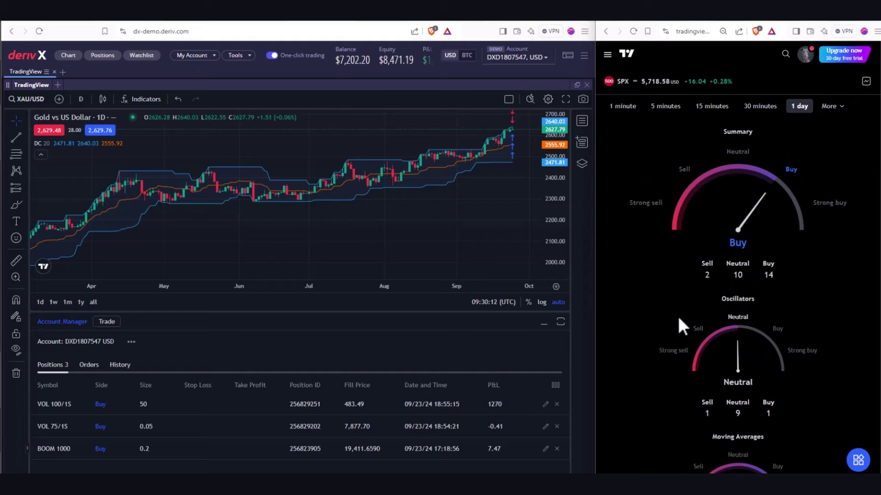
pyautogui.scroll(-4, 679, 321)
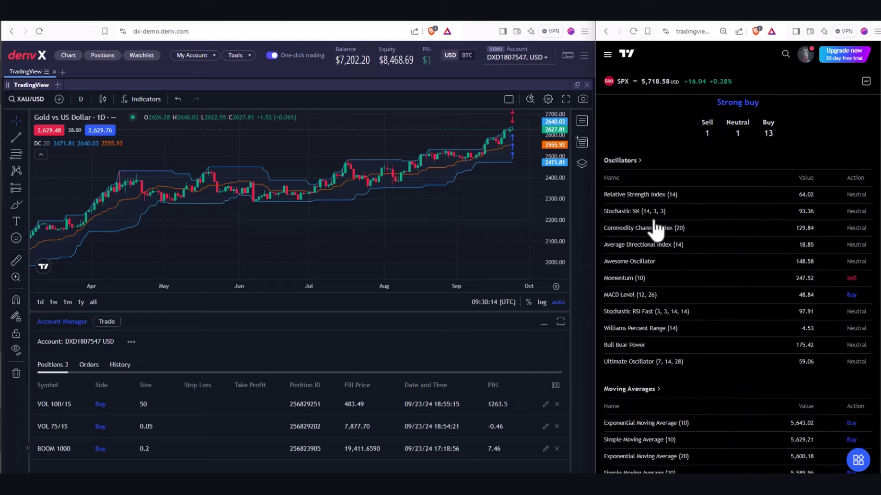
pyautogui.scroll(-3, 691, 289)
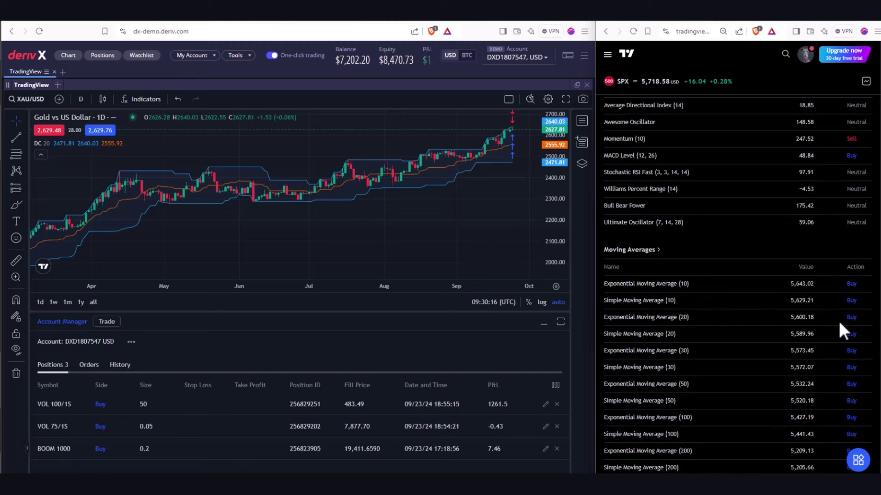
pyautogui.scroll(-5, 838, 320)
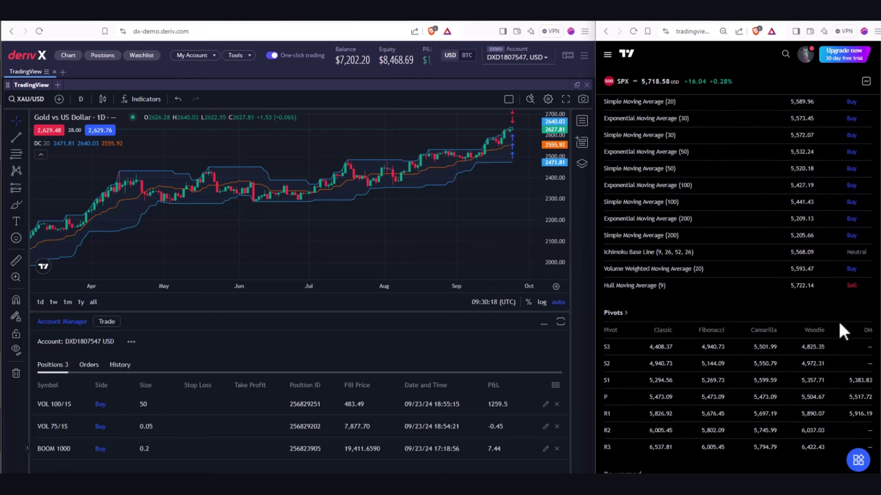
pyautogui.scroll(-1, 678, 305)
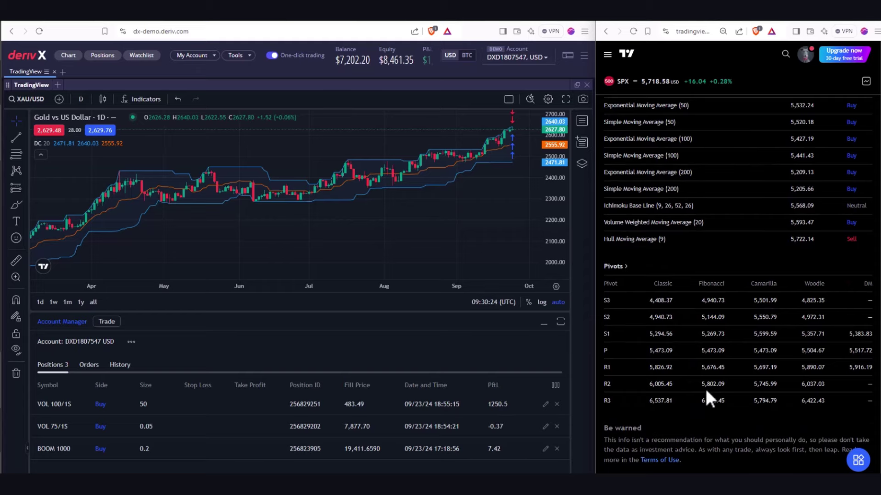
# Examine the 1-day summary, oscillators and moving averages gauges of the S&P 500.
pyautogui.scroll(7, 702, 361)
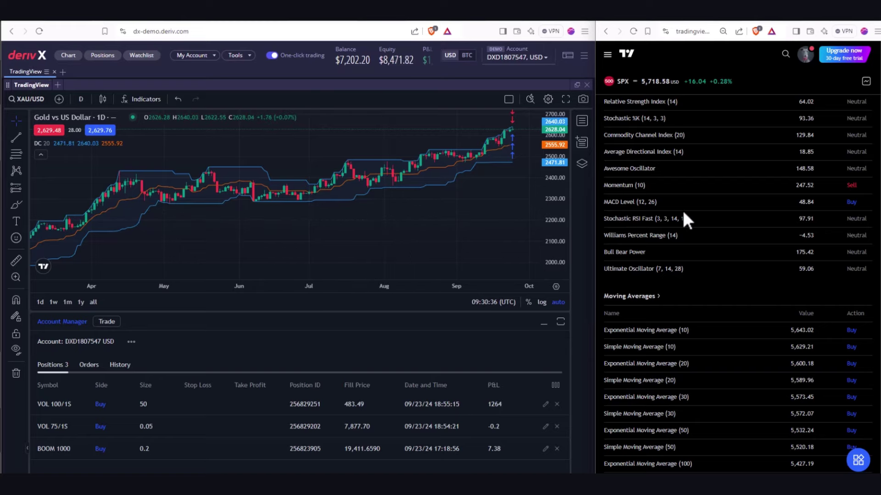
pyautogui.scroll(5, 708, 177)
pyautogui.scroll(4, 709, 179)
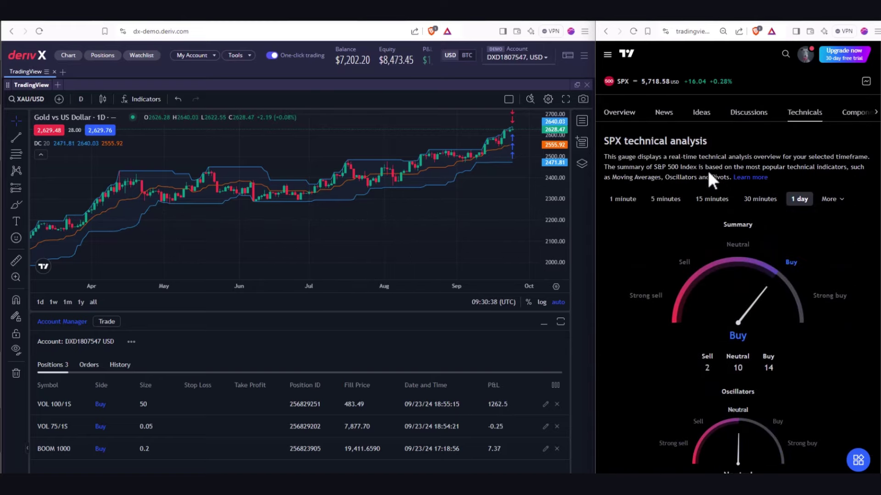
pyautogui.scroll(-4, 709, 179)
pyautogui.scroll(-3, 708, 176)
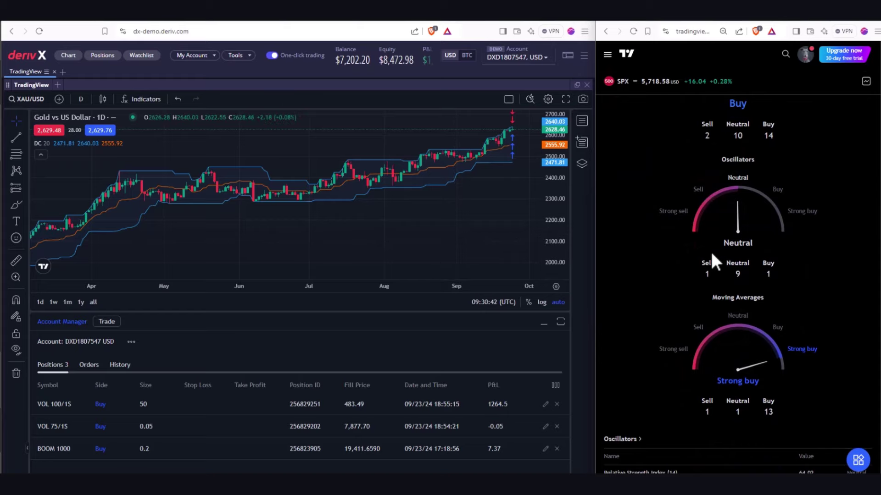
pyautogui.scroll(1, 711, 253)
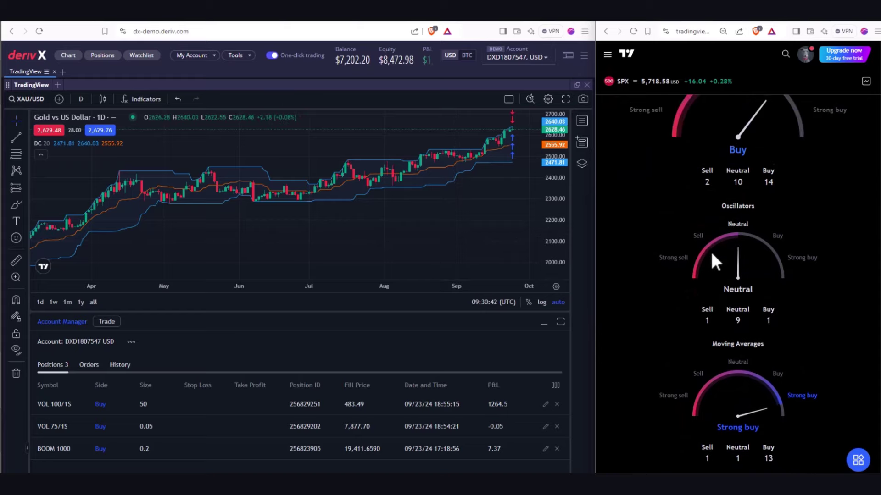
# Switch to the Barchart website and review the Euro FX Dec '24 opinion, its indicators, snapshot opinion and support and resistance summary.
pyautogui.click(752, 17)
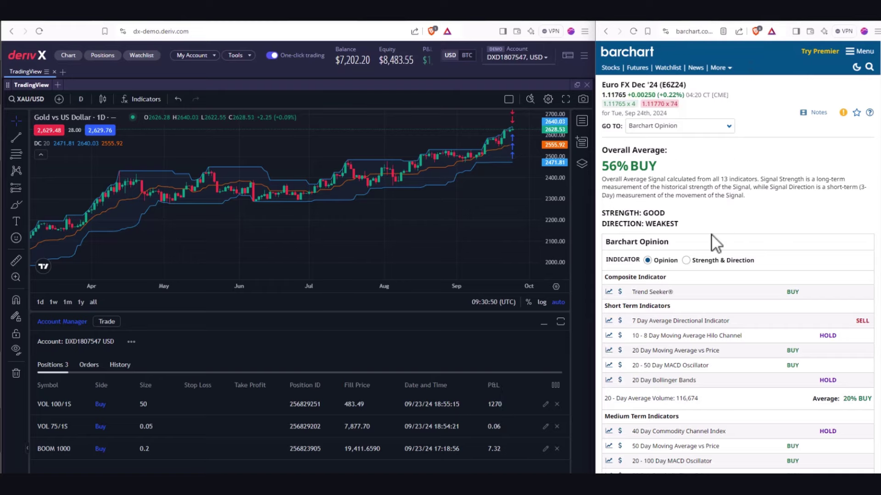
pyautogui.scroll(-3, 696, 176)
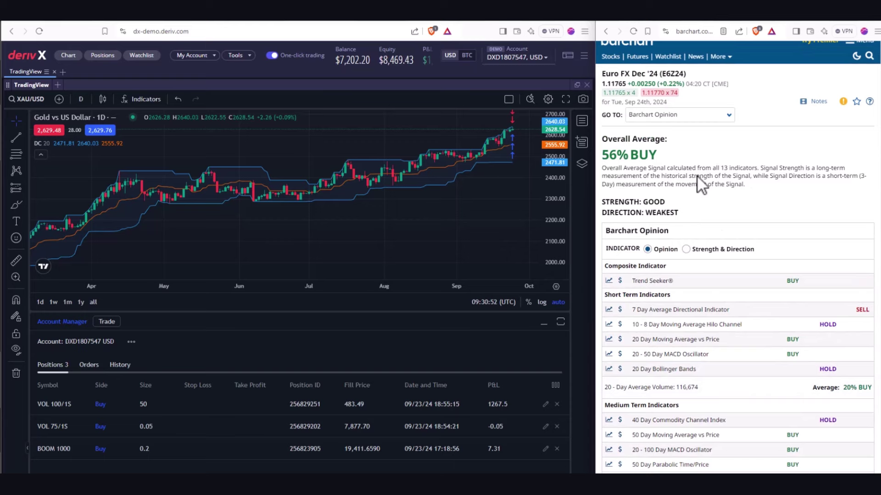
pyautogui.scroll(-4, 776, 244)
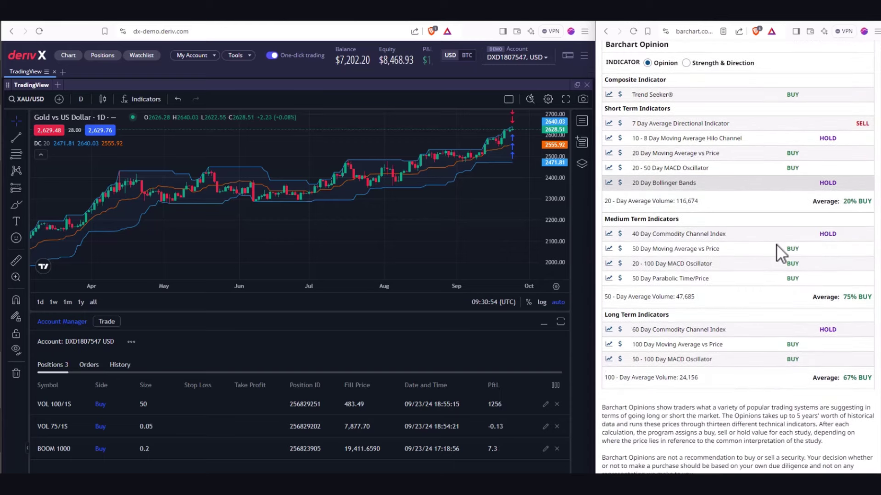
pyautogui.scroll(-8, 777, 246)
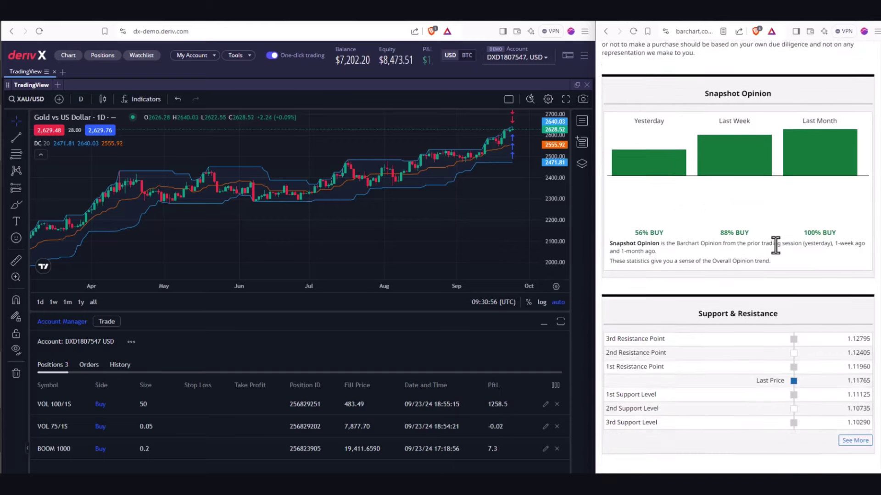
pyautogui.scroll(-1, 776, 247)
# Open the full support and resistance details for Euro FX Dec '24 and examine the Trader's Cheat Sheet levels.
pyautogui.click(855, 270)
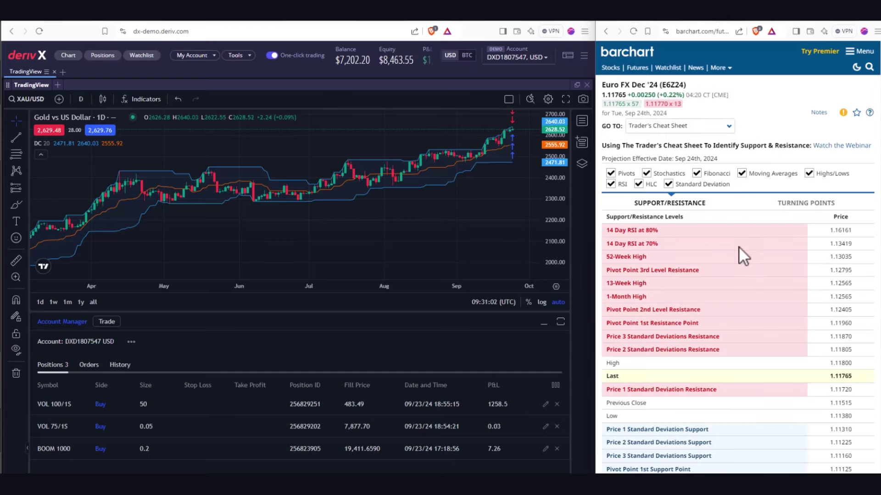
pyautogui.scroll(-5, 721, 303)
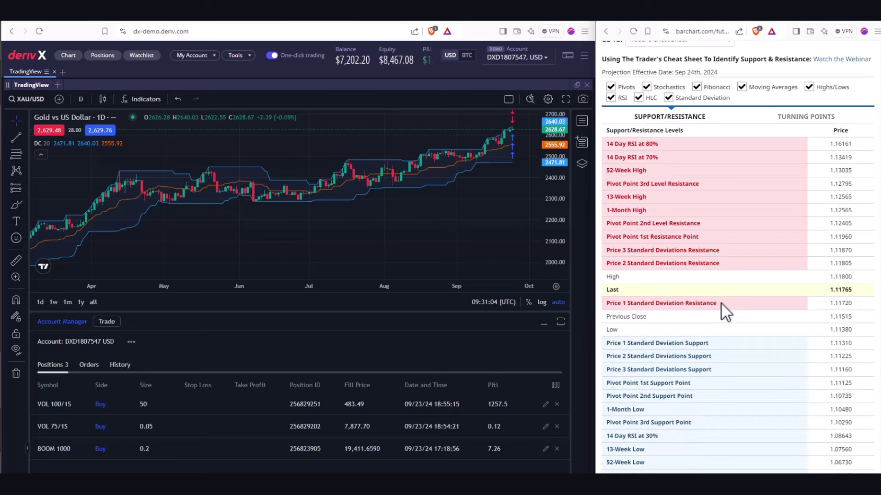
pyautogui.scroll(5, 720, 302)
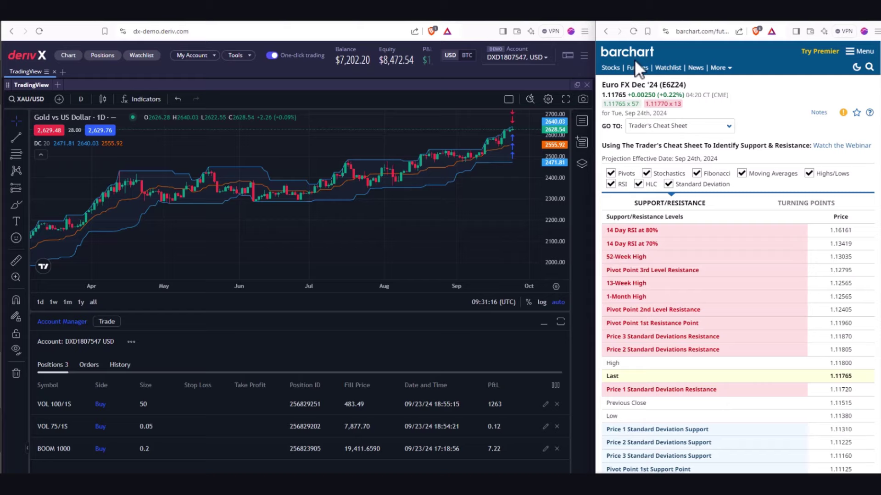
# Switch from Barchart to the Deriv options trading page and show the VOL 100/1S position's symbol on the Deriv X chart.
pyautogui.click(691, 24)
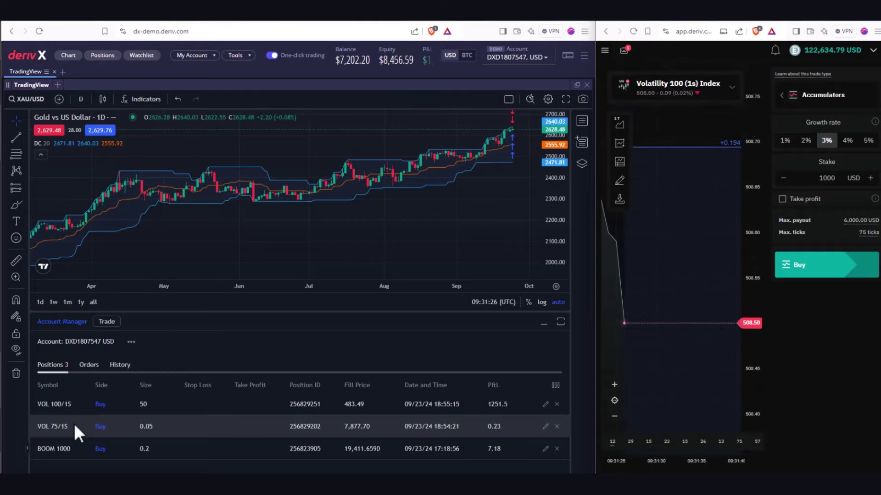
pyautogui.click(57, 405)
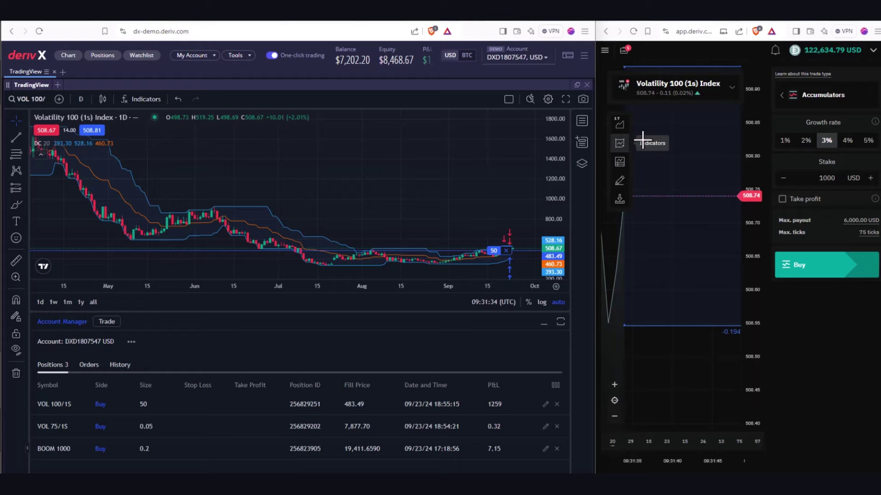
# Browse the available trade types on the Deriv options trading page and change from Accumulators to Touch/No Touch.
pyautogui.click(816, 102)
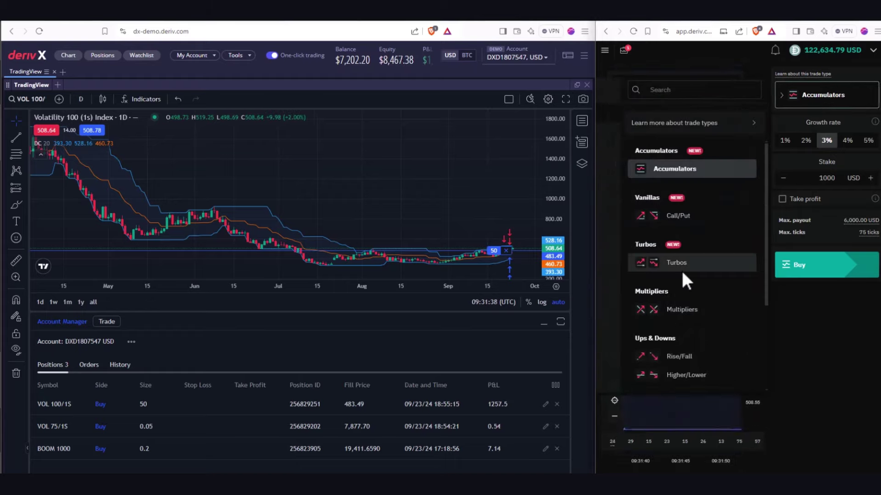
pyautogui.scroll(-1, 681, 269)
pyautogui.scroll(-2, 684, 281)
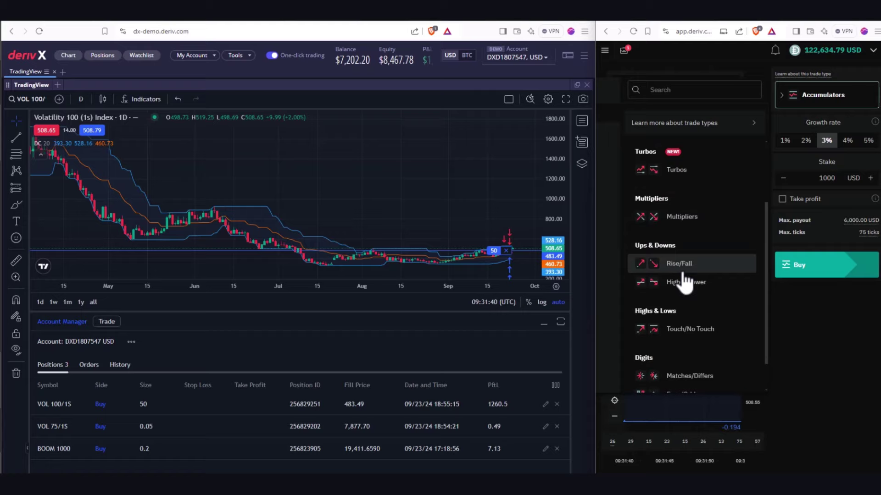
pyautogui.scroll(3, 682, 257)
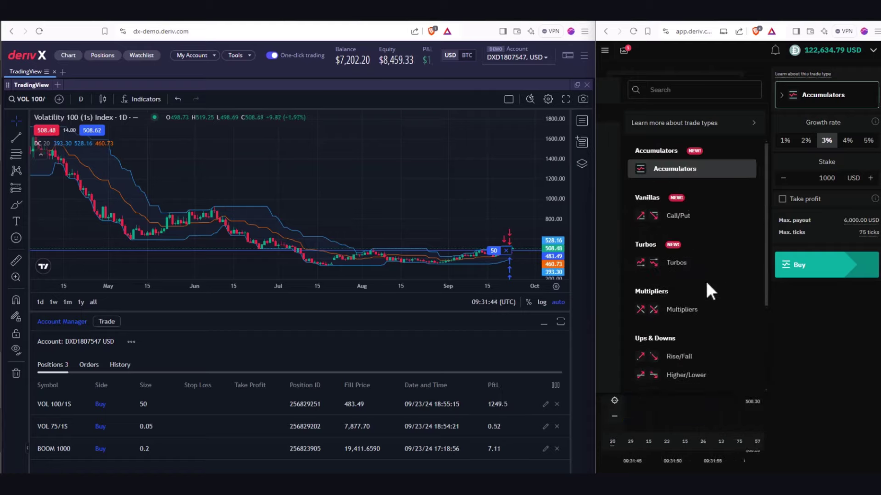
pyautogui.scroll(-1, 706, 283)
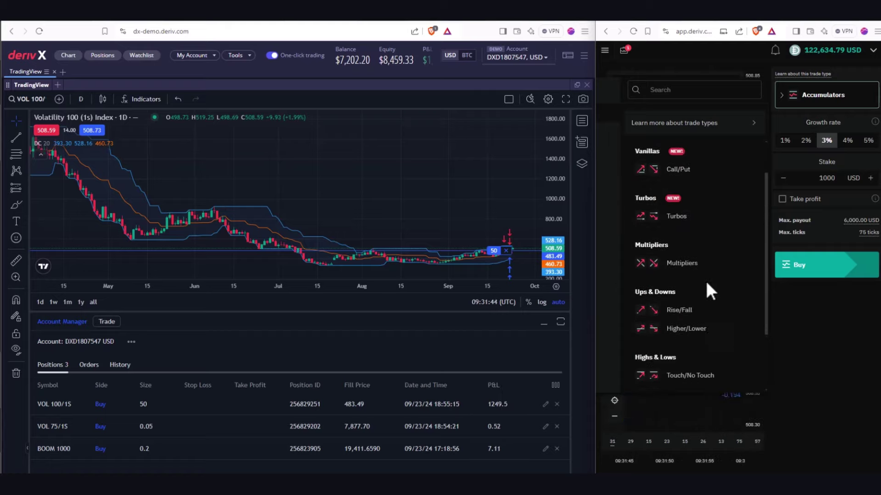
pyautogui.click(685, 375)
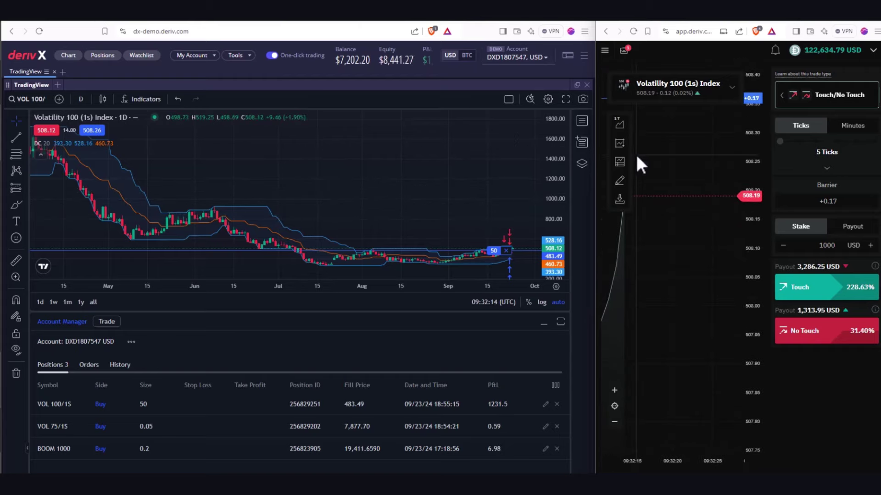
# Browse the Touch/No Touch markets through the synthetic indices, forex pairs and stock indices, and select Gold/USD.
pyautogui.click(707, 102)
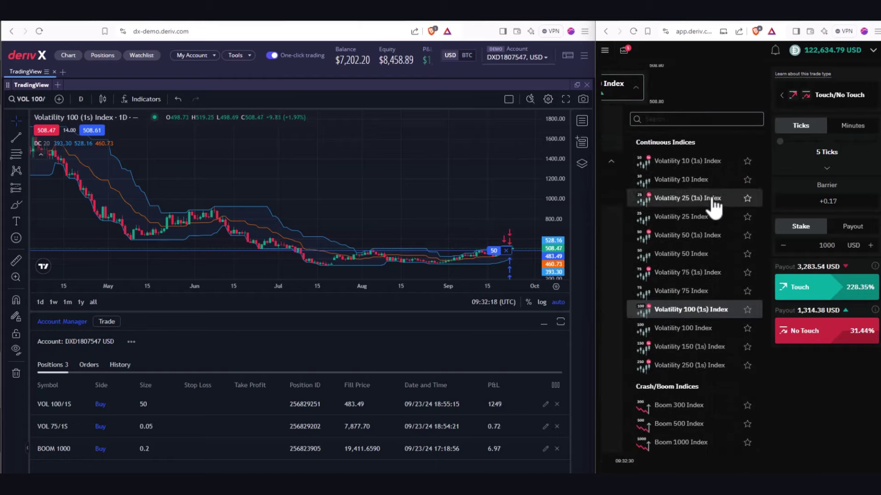
pyautogui.scroll(-7, 706, 216)
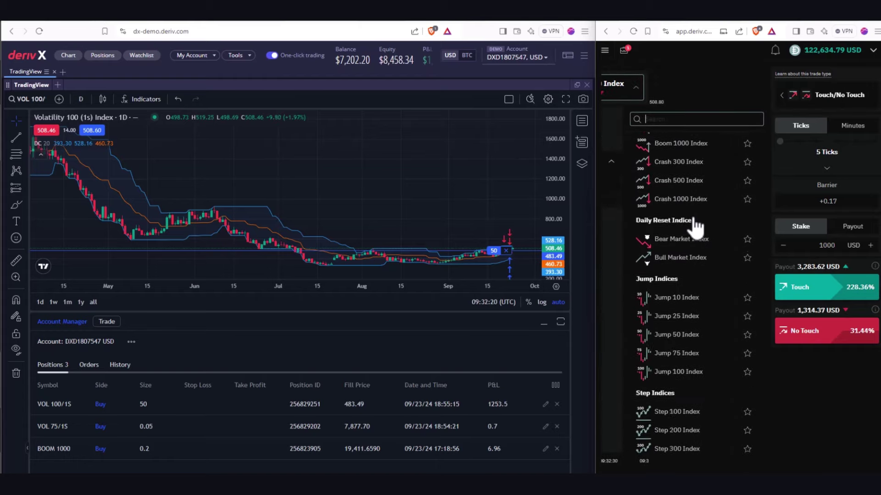
pyautogui.scroll(-8, 696, 226)
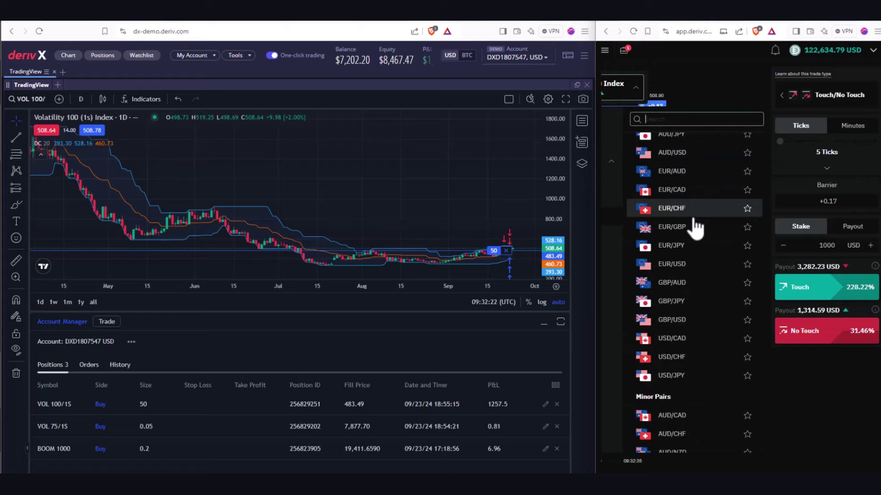
pyautogui.scroll(-10, 697, 226)
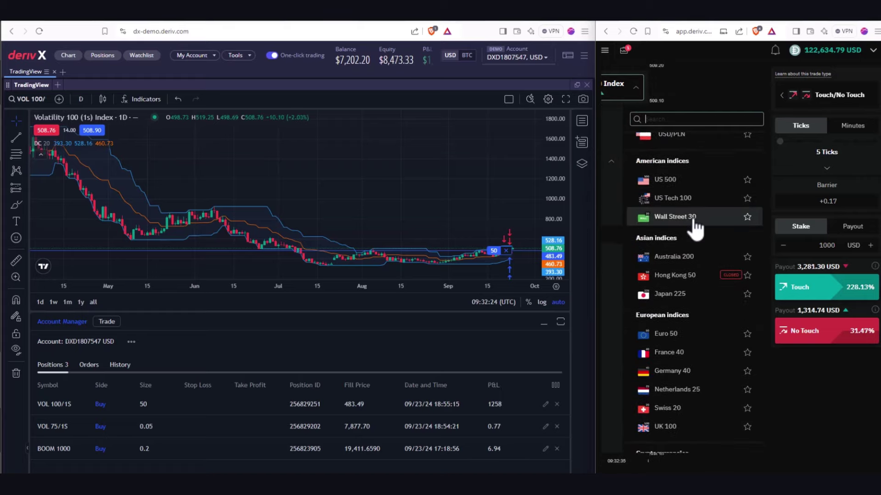
pyautogui.scroll(-5, 696, 225)
pyautogui.click(678, 353)
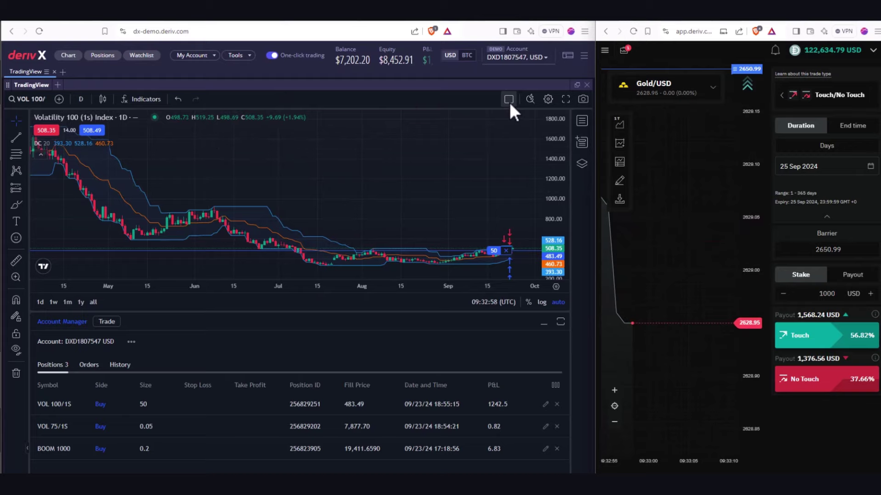
# Look at the load options for the saved Deriv X layout and save the current layout over it, replacing the existing one.
pyautogui.click(568, 56)
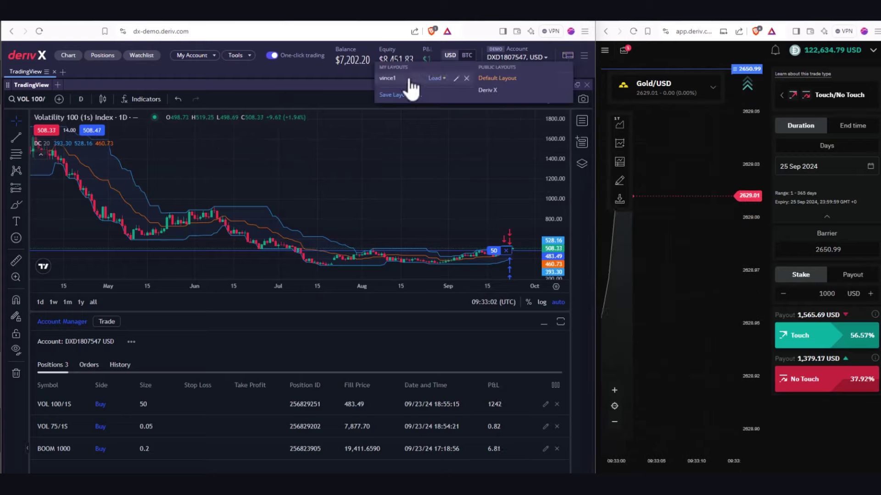
pyautogui.click(432, 79)
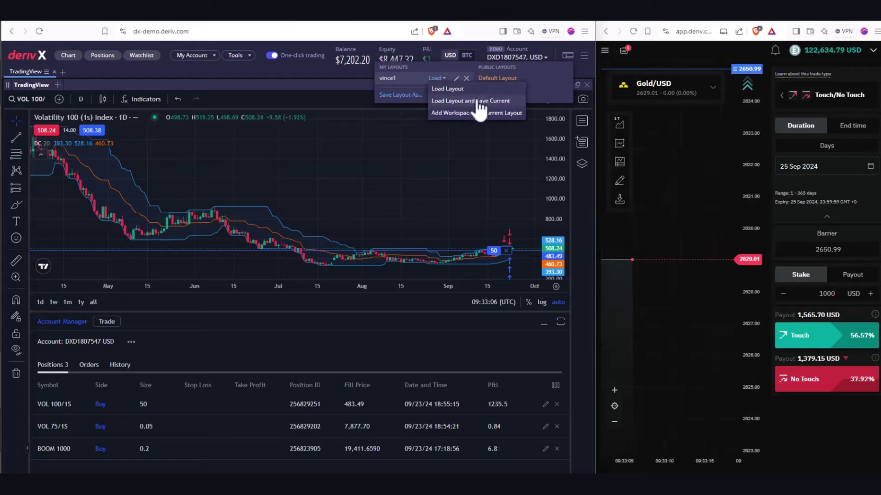
pyautogui.click(400, 95)
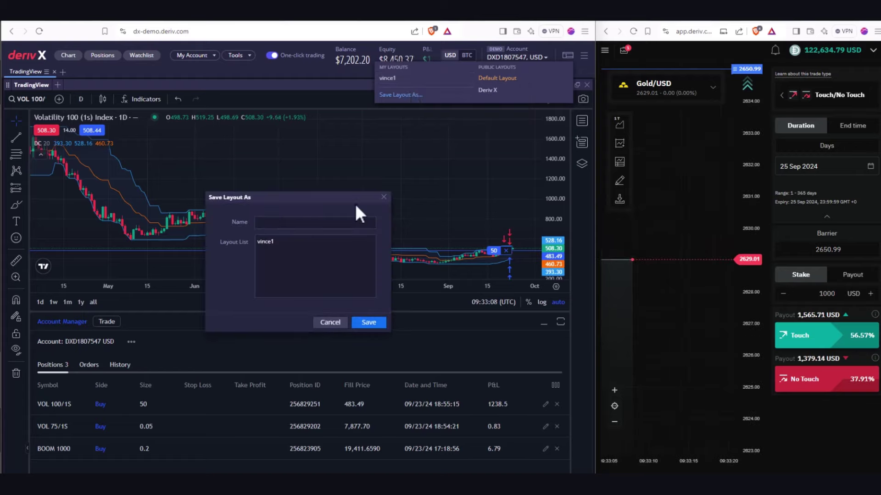
pyautogui.click(262, 243)
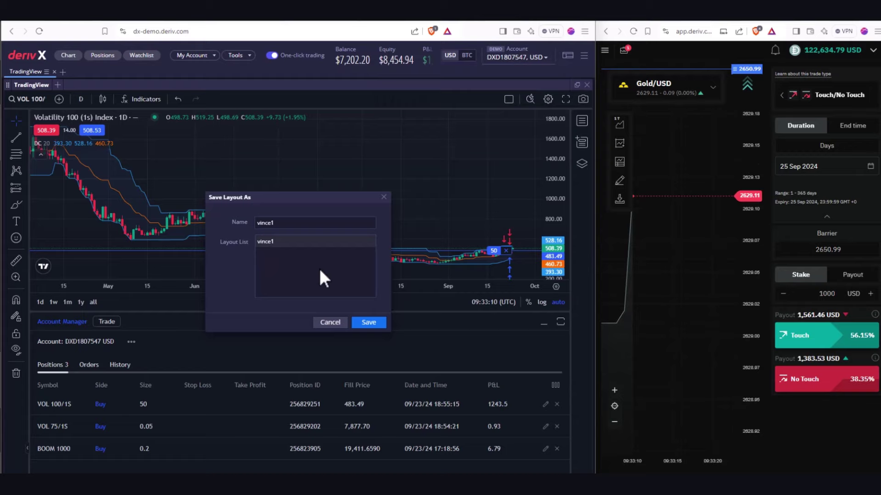
pyautogui.click(369, 323)
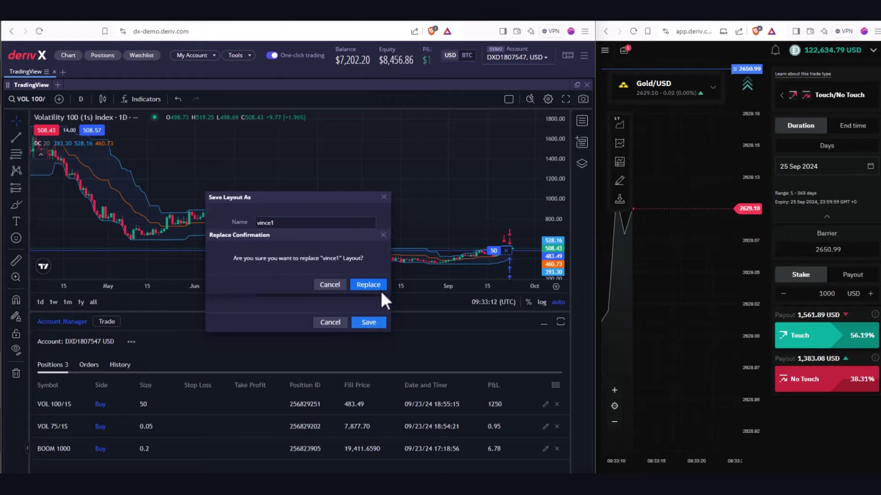
pyautogui.click(369, 285)
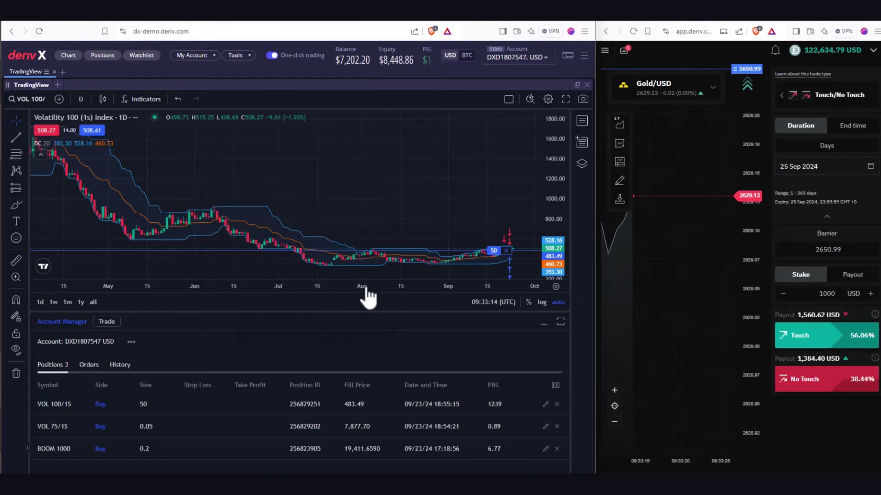